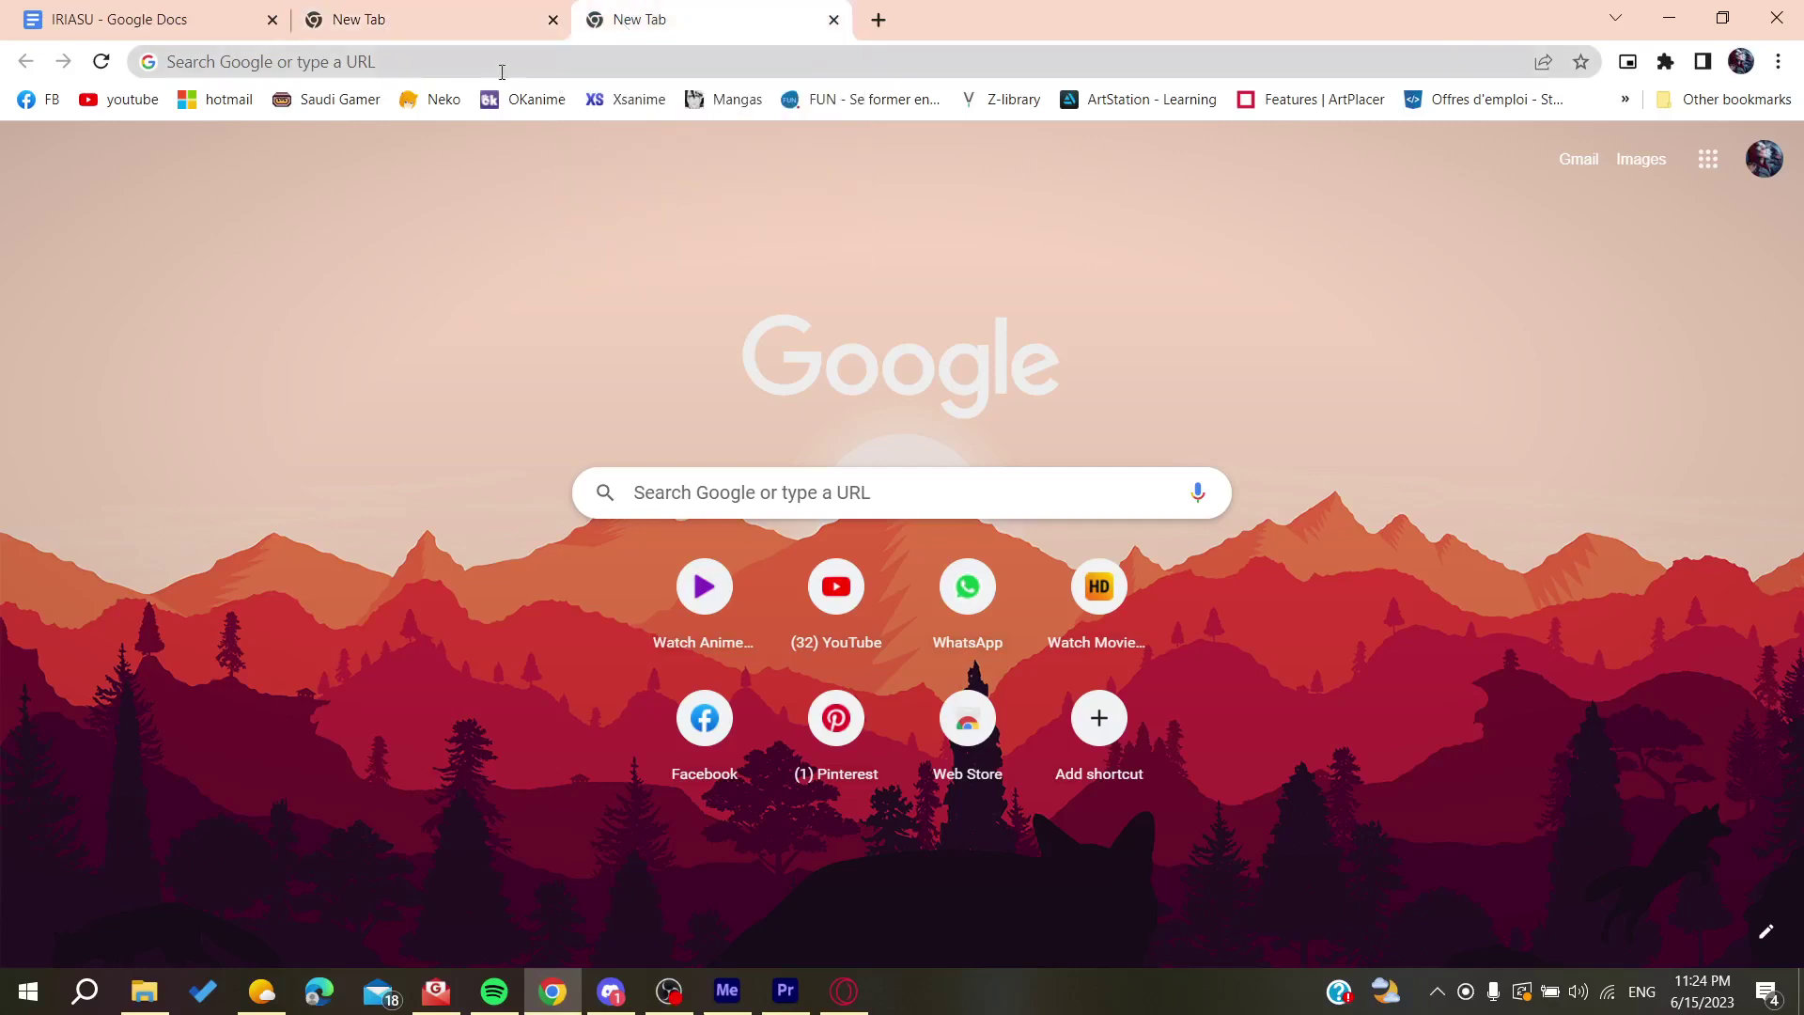
Search Google for 'nordvpn' and open the official 'NordVPN: The best online VPN service for speed' result
click(500, 62)
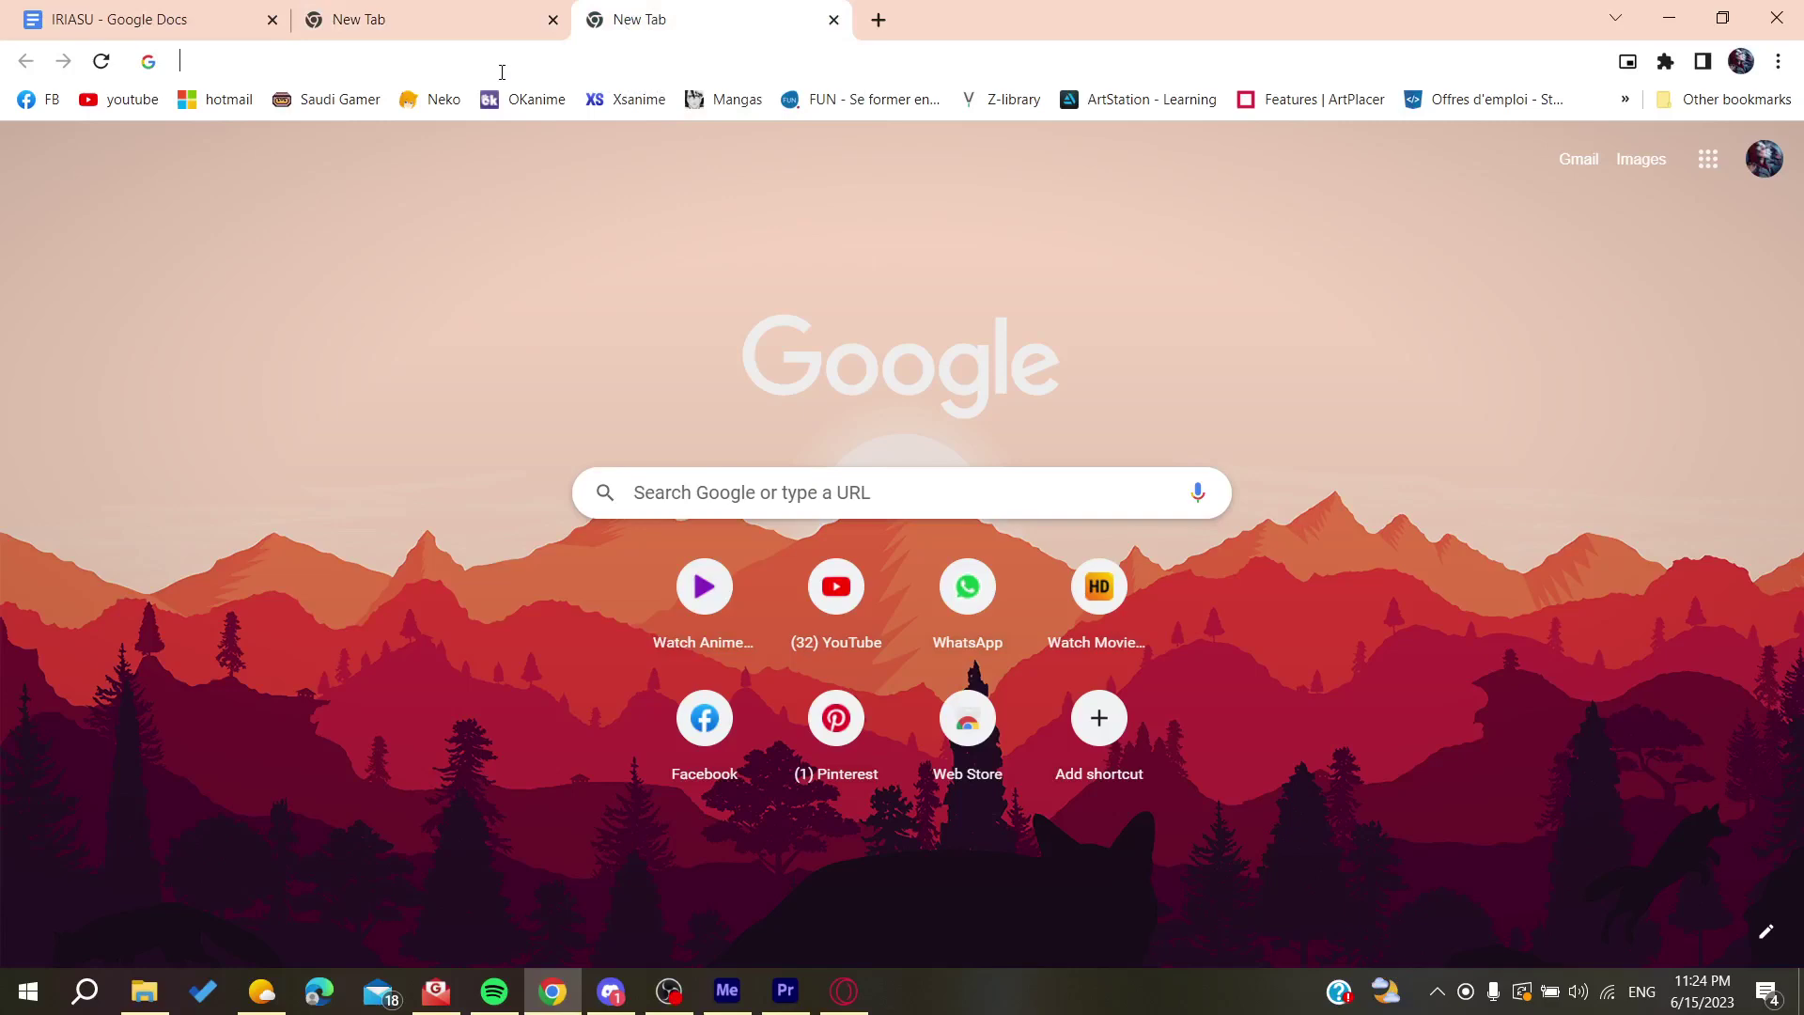
text(b)
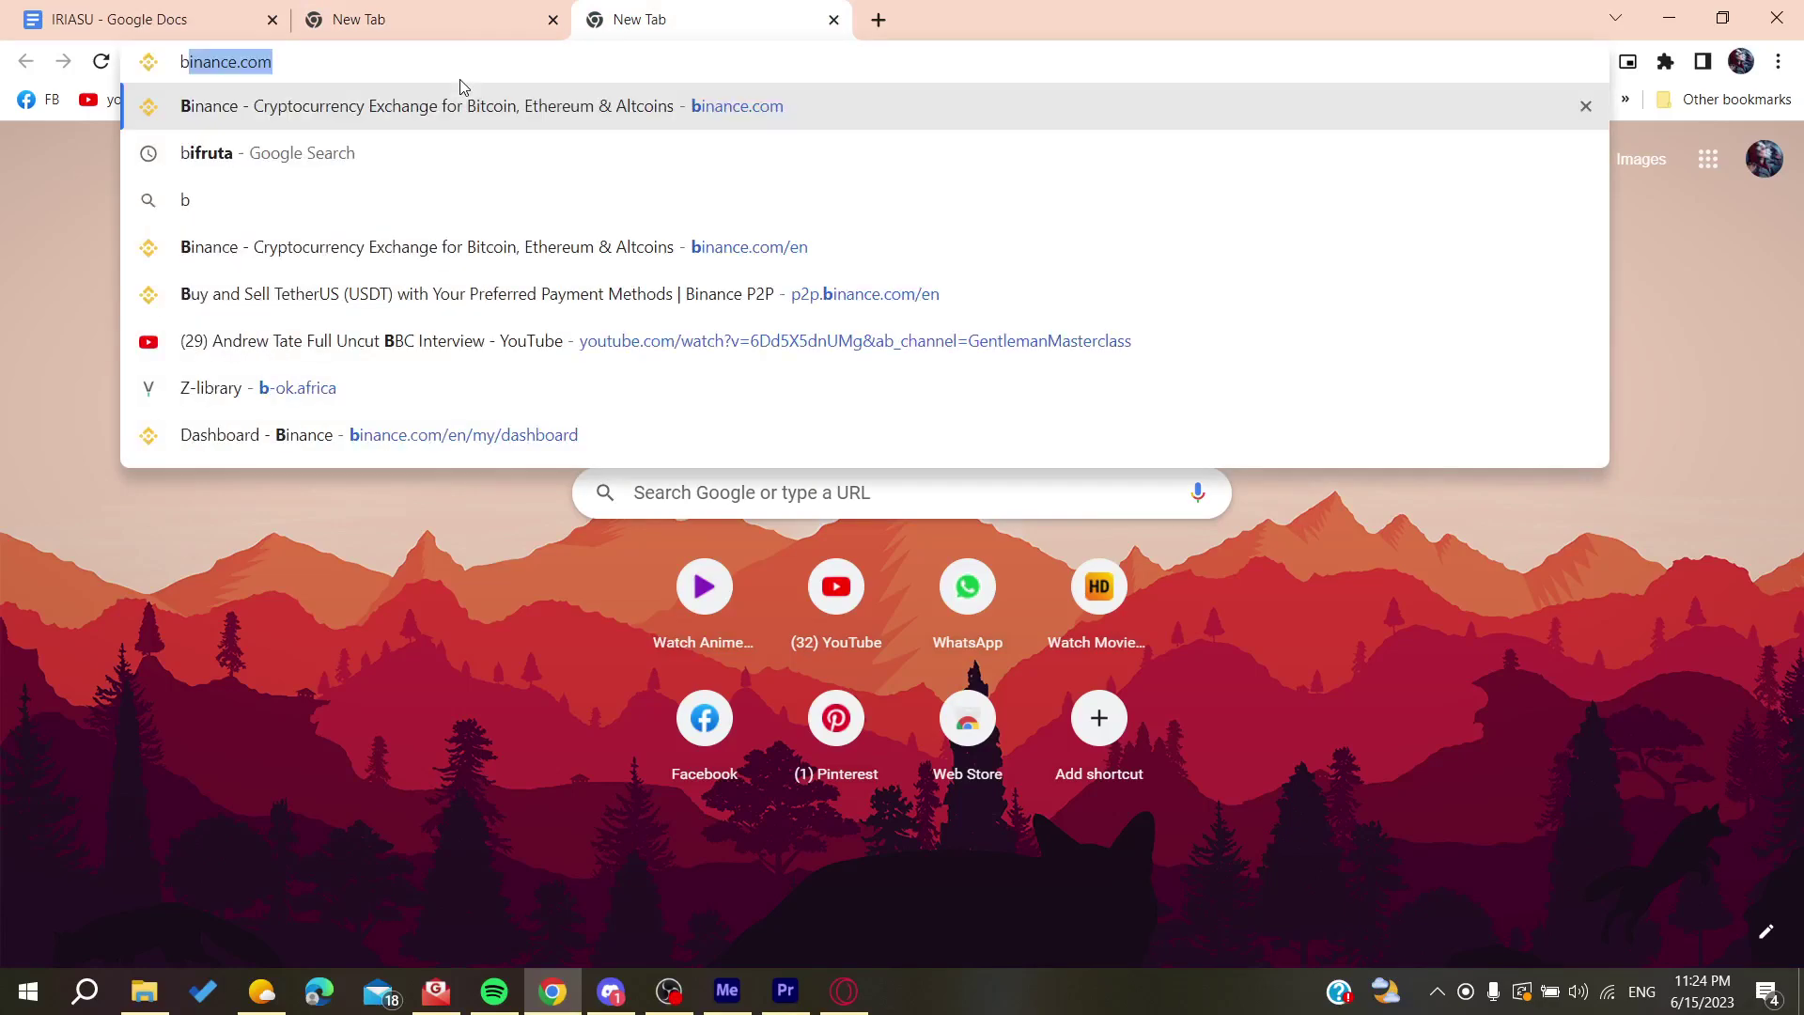
key(BackSpace)
text(nordvpn)
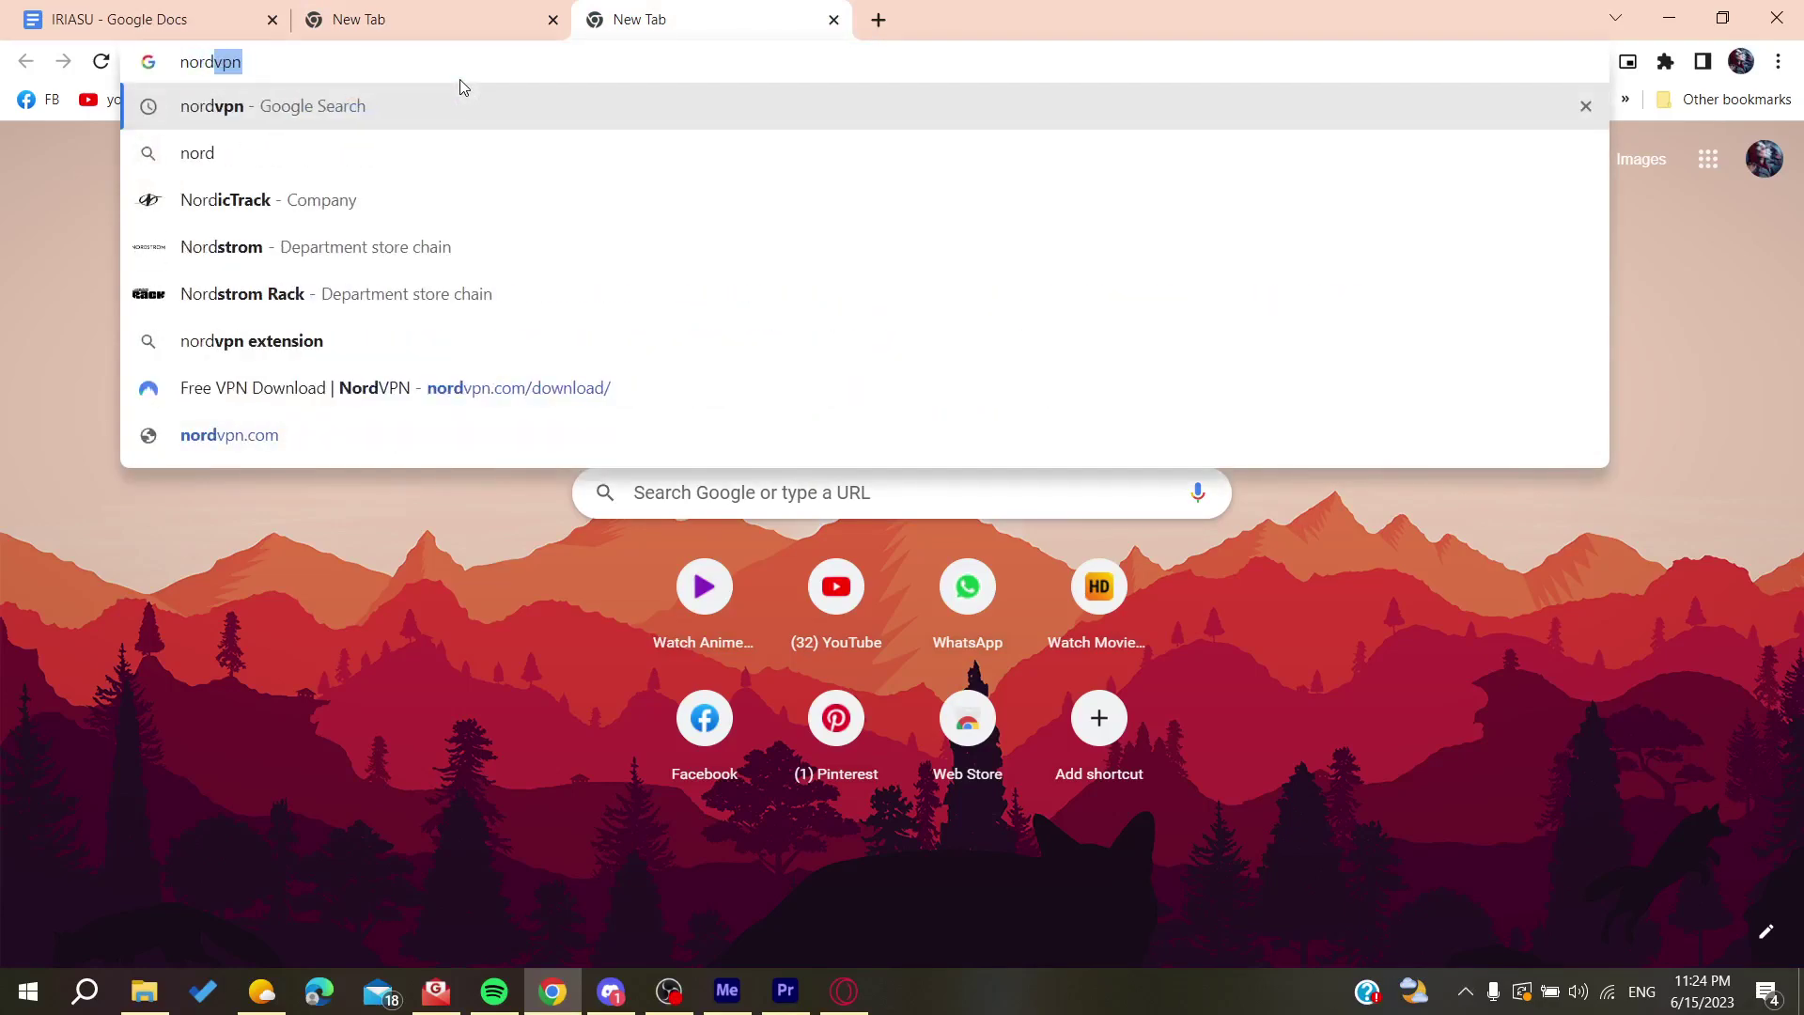
key(Return)
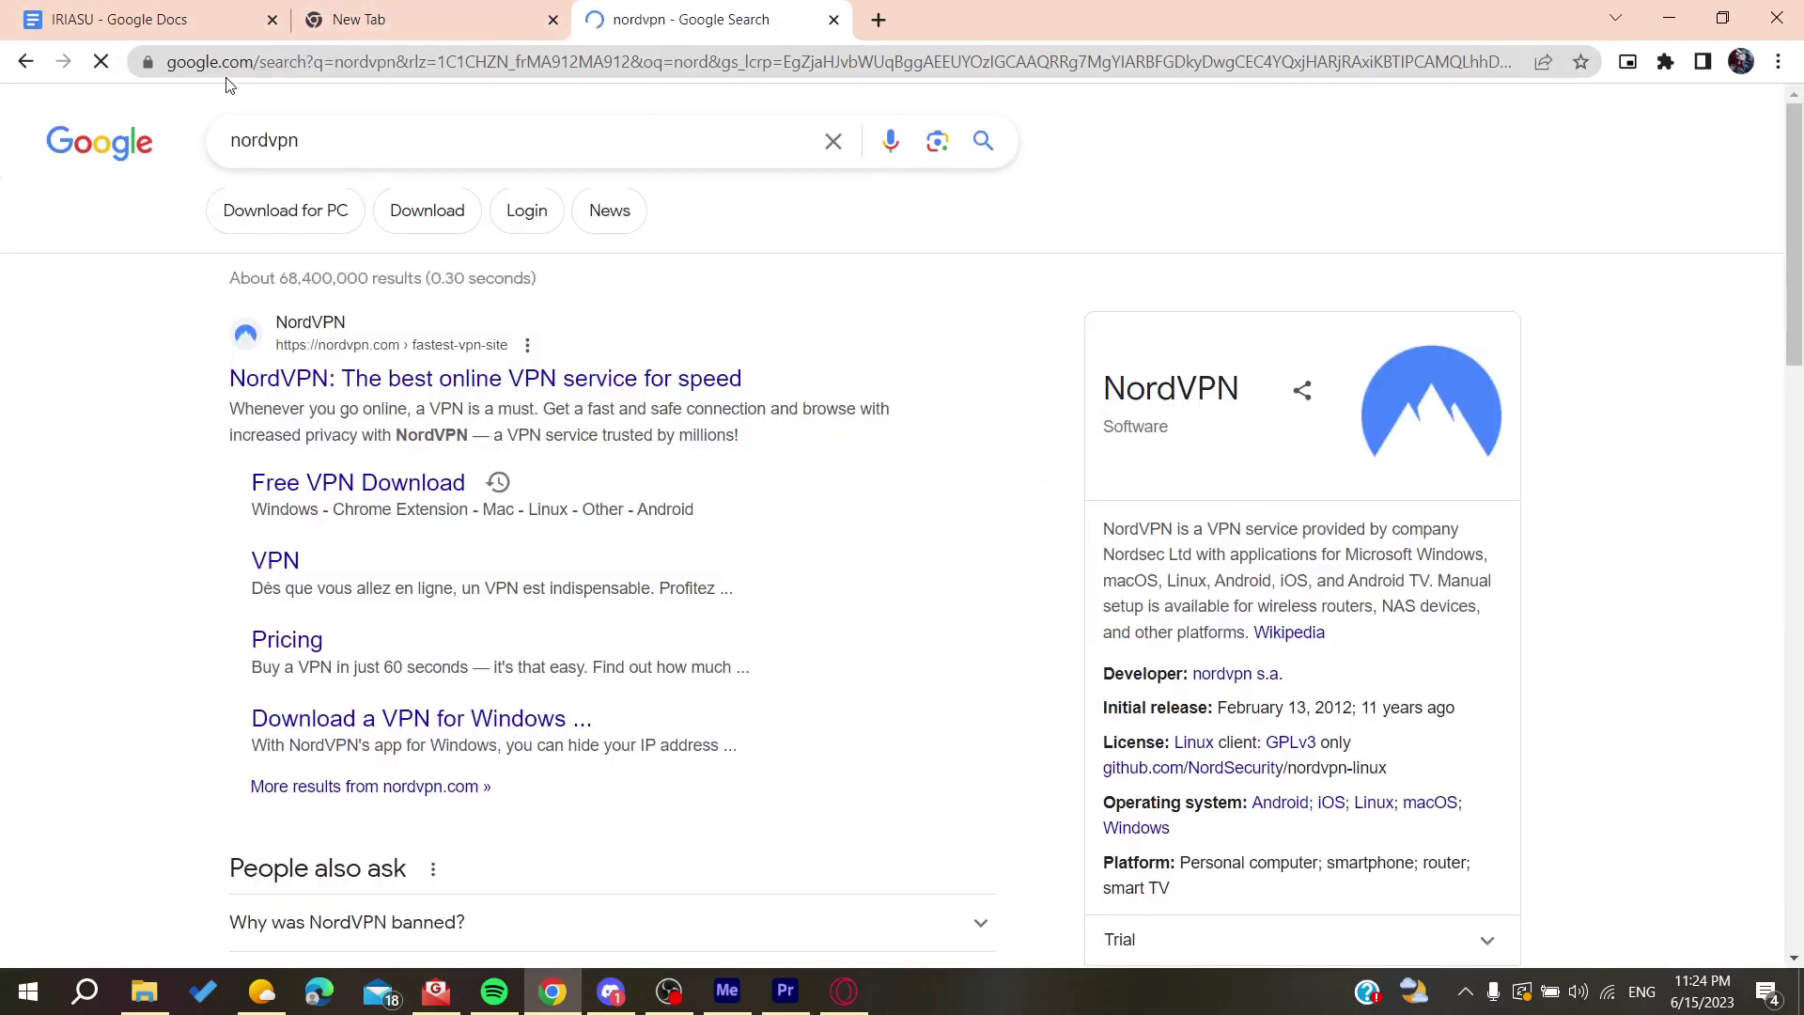
key(ctrl+plus)
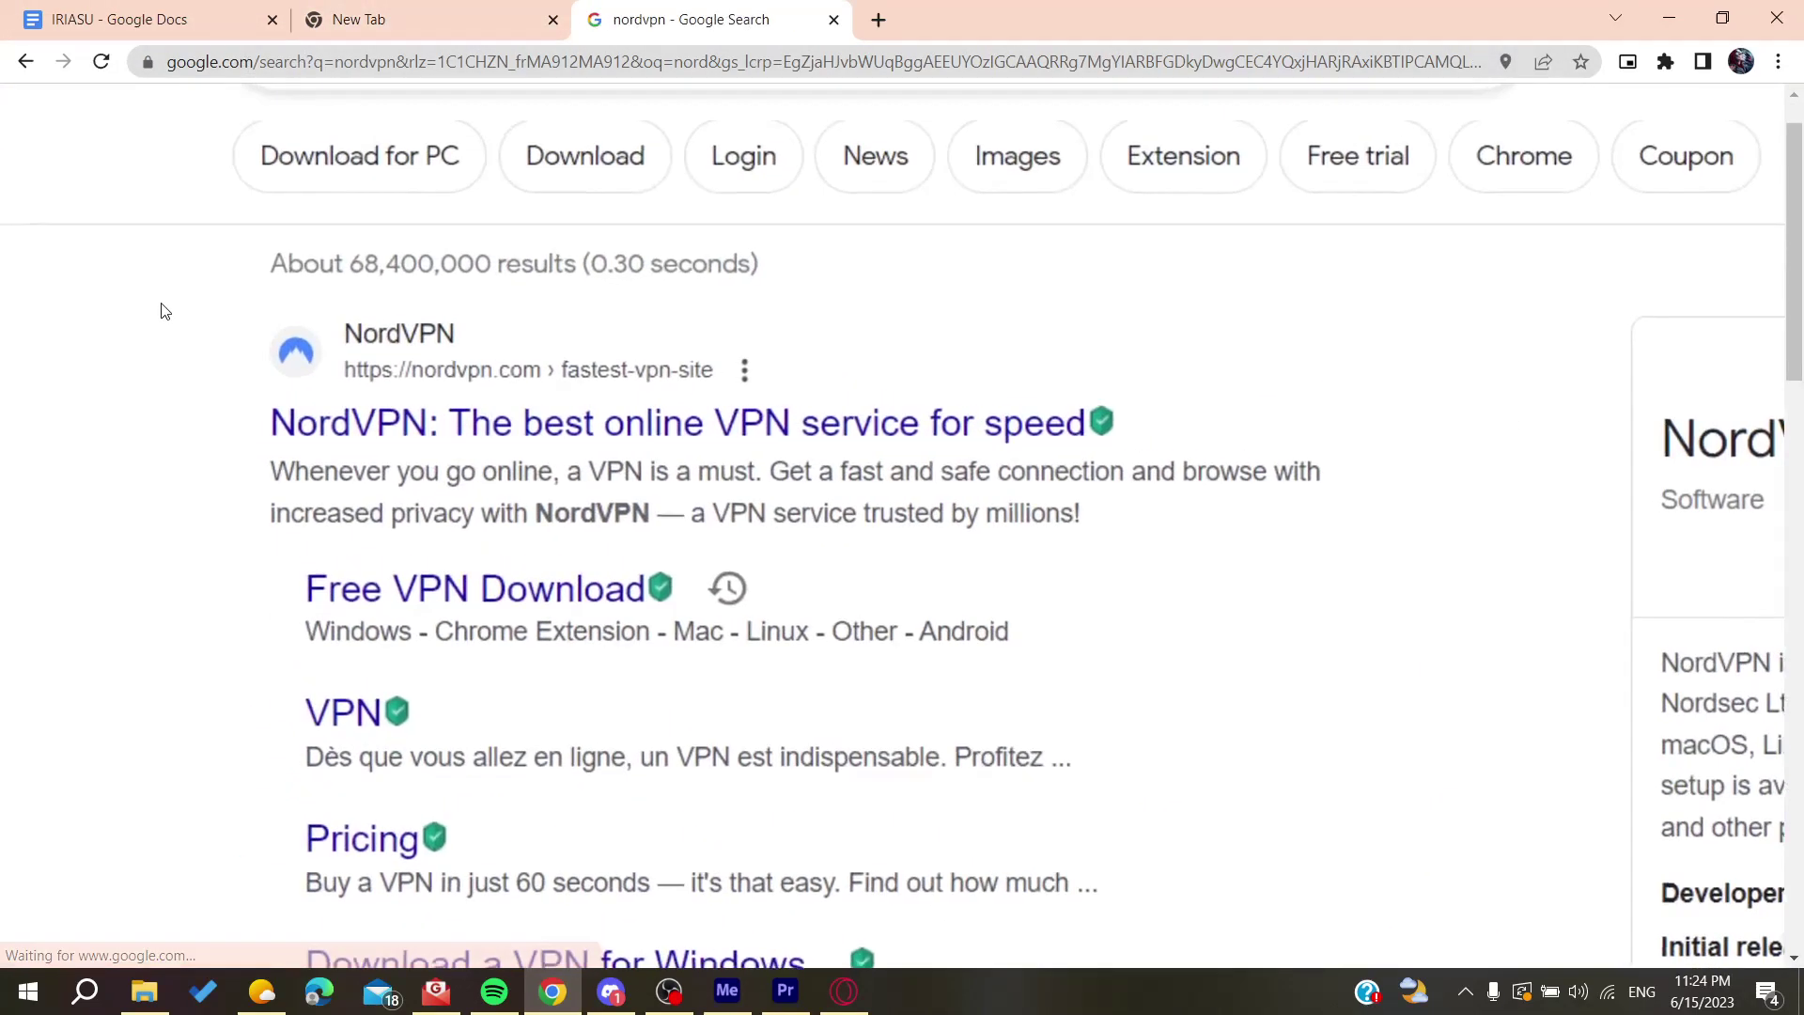
drag(268, 419, 1092, 423)
key(ctrl+minus)
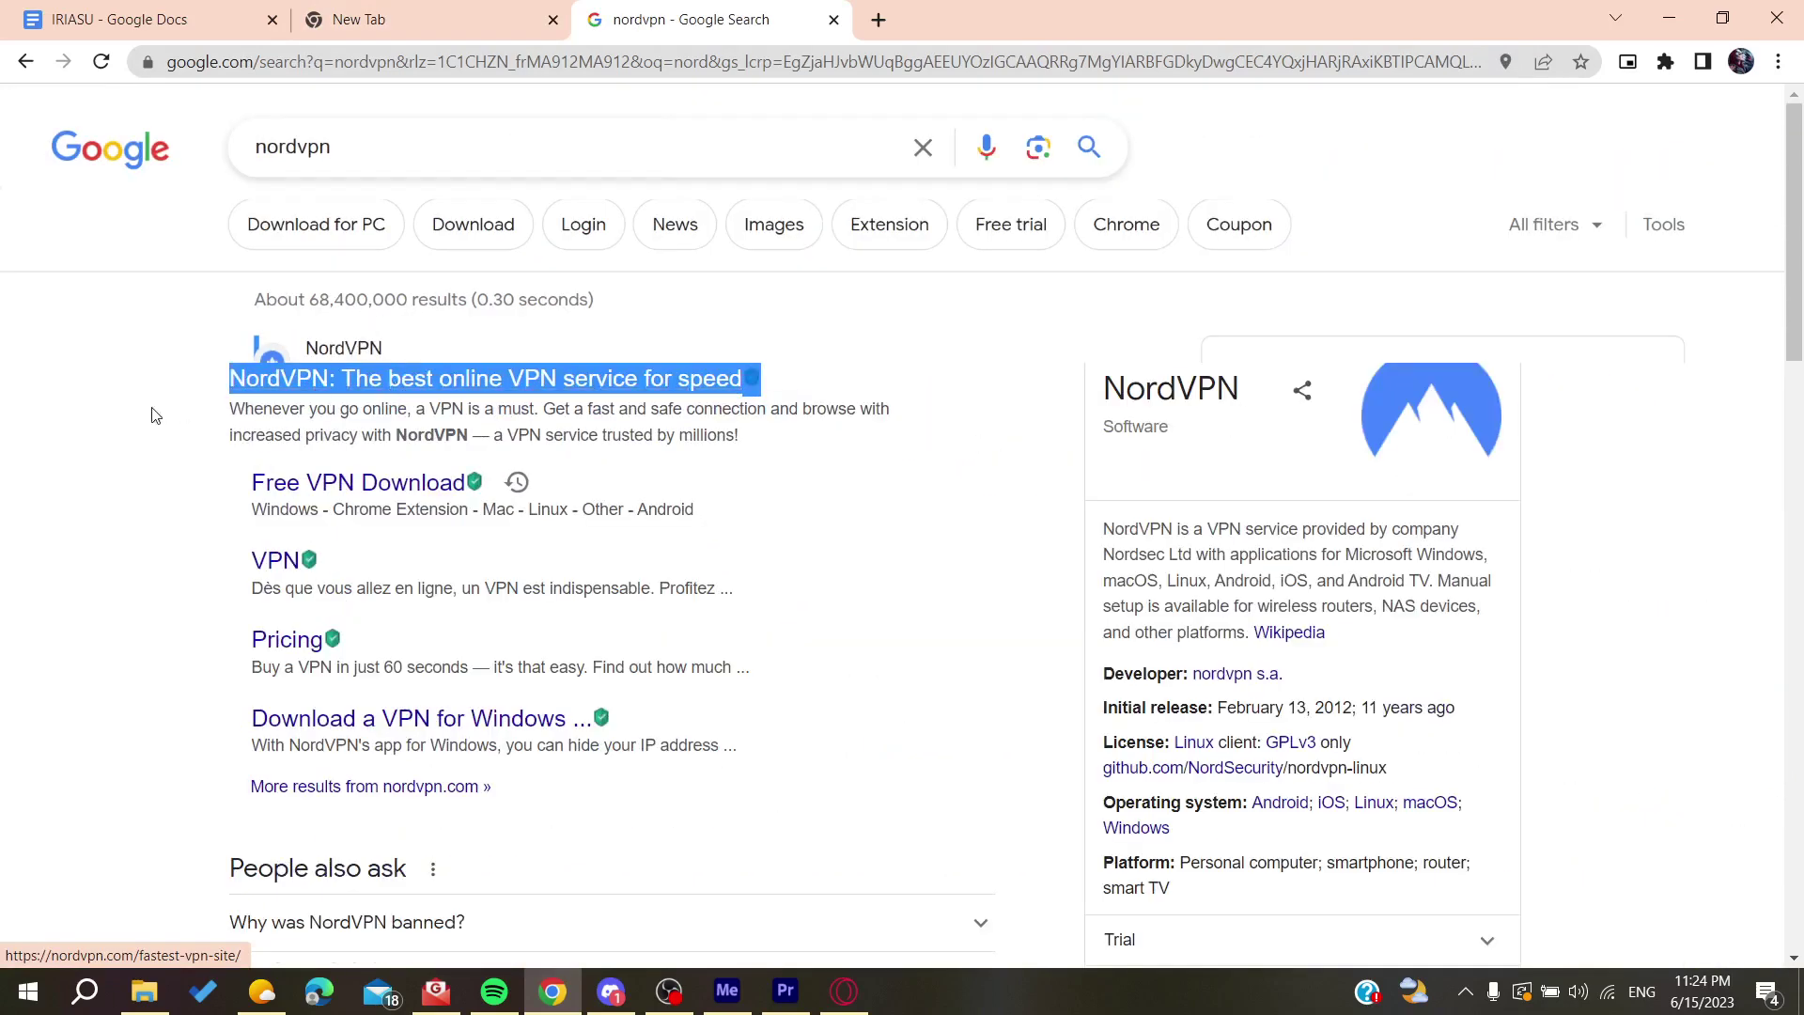
click(154, 414)
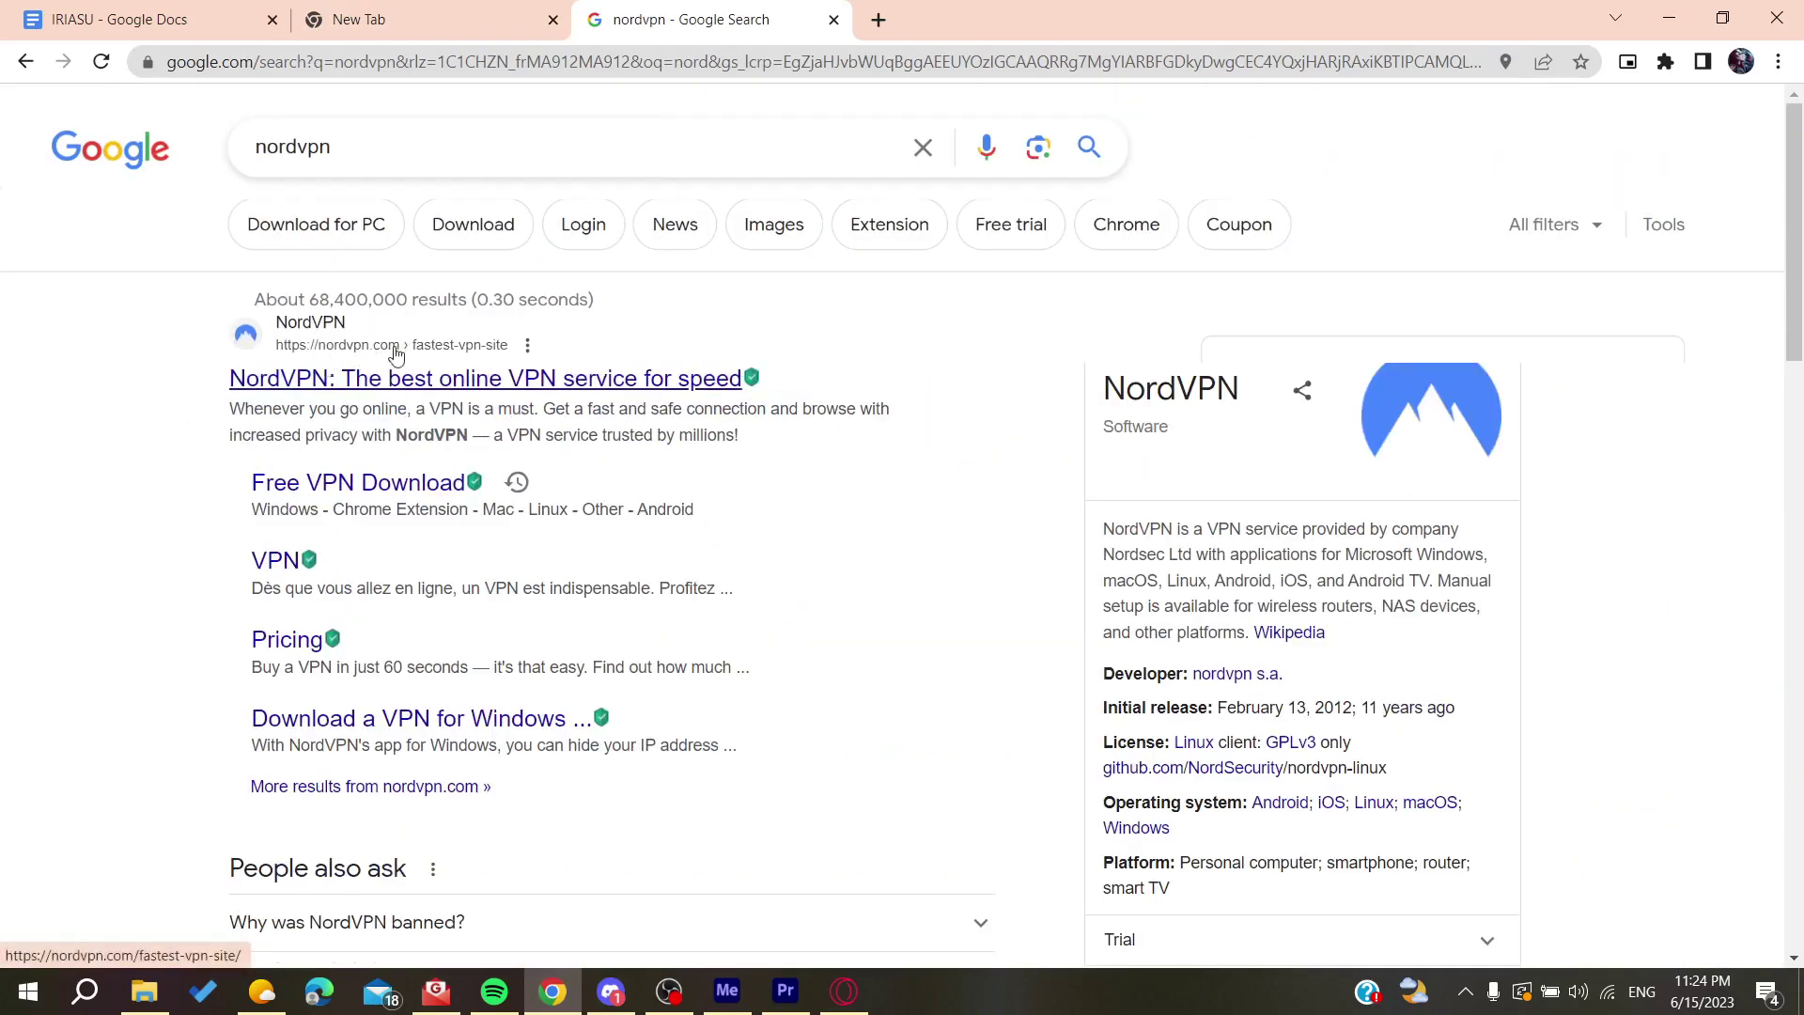
click(379, 388)
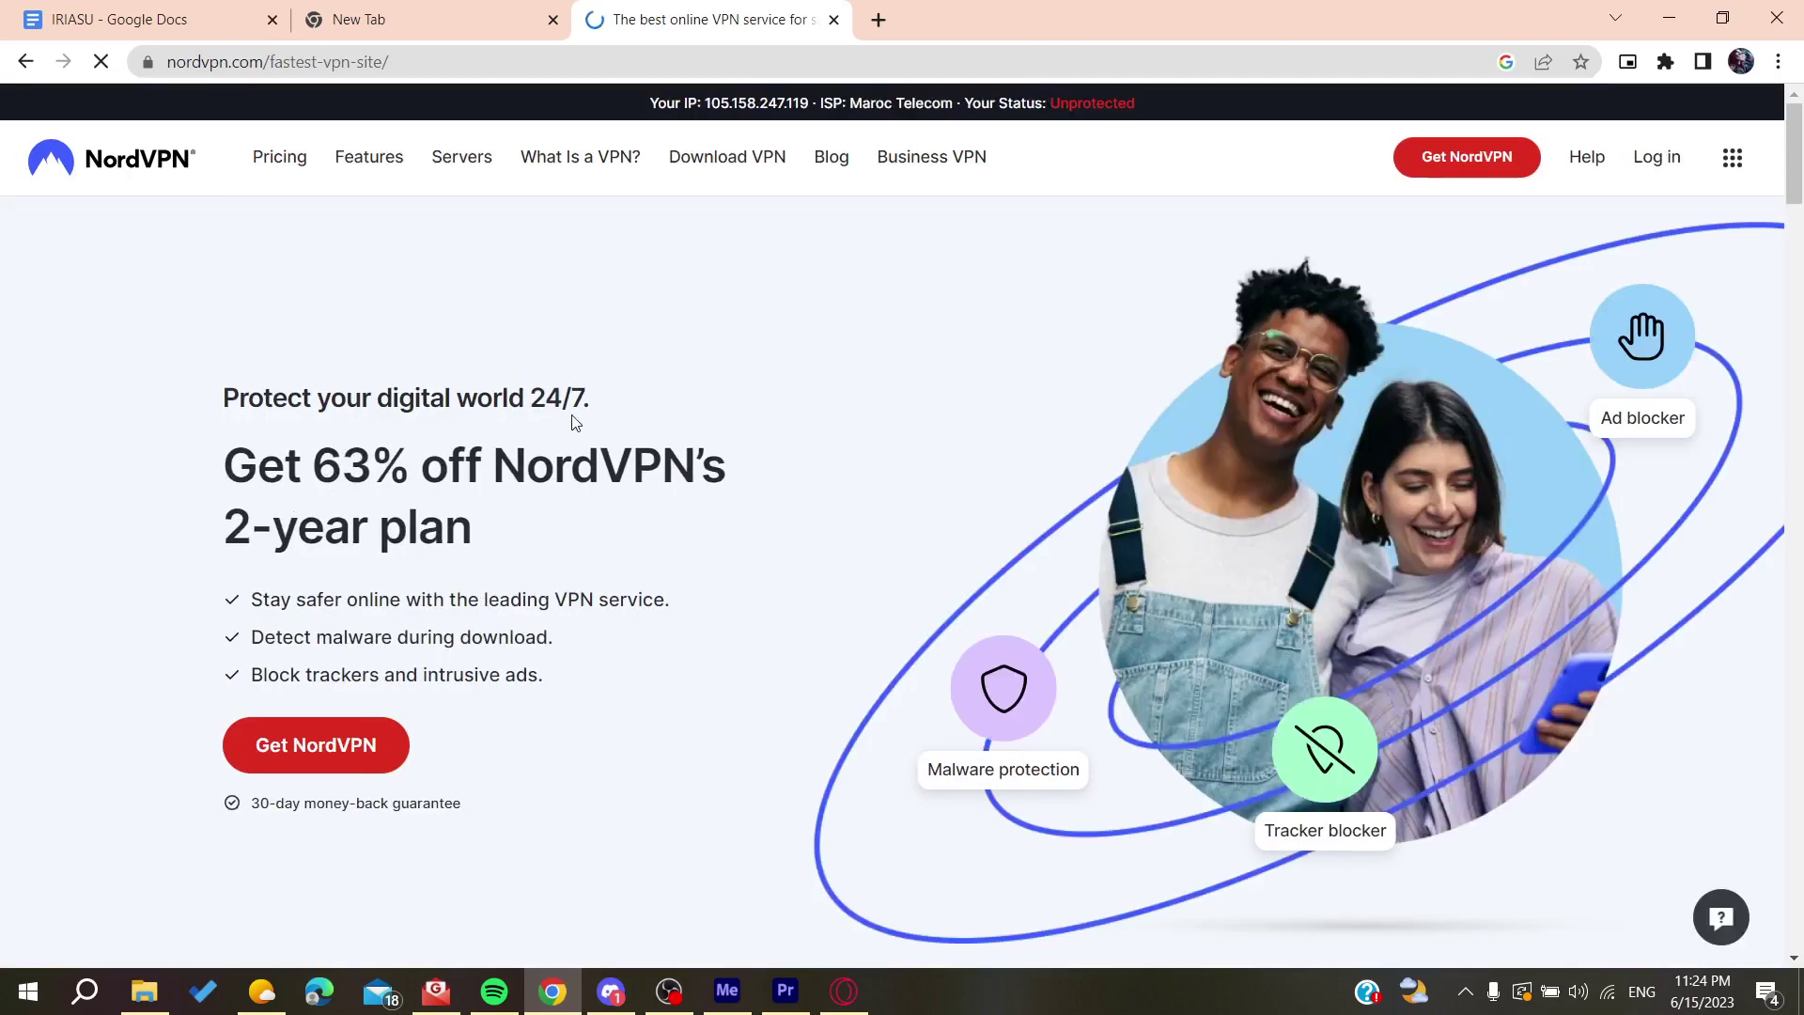
Open the NordVPN Download VPN page and start the Windows app download
click(733, 163)
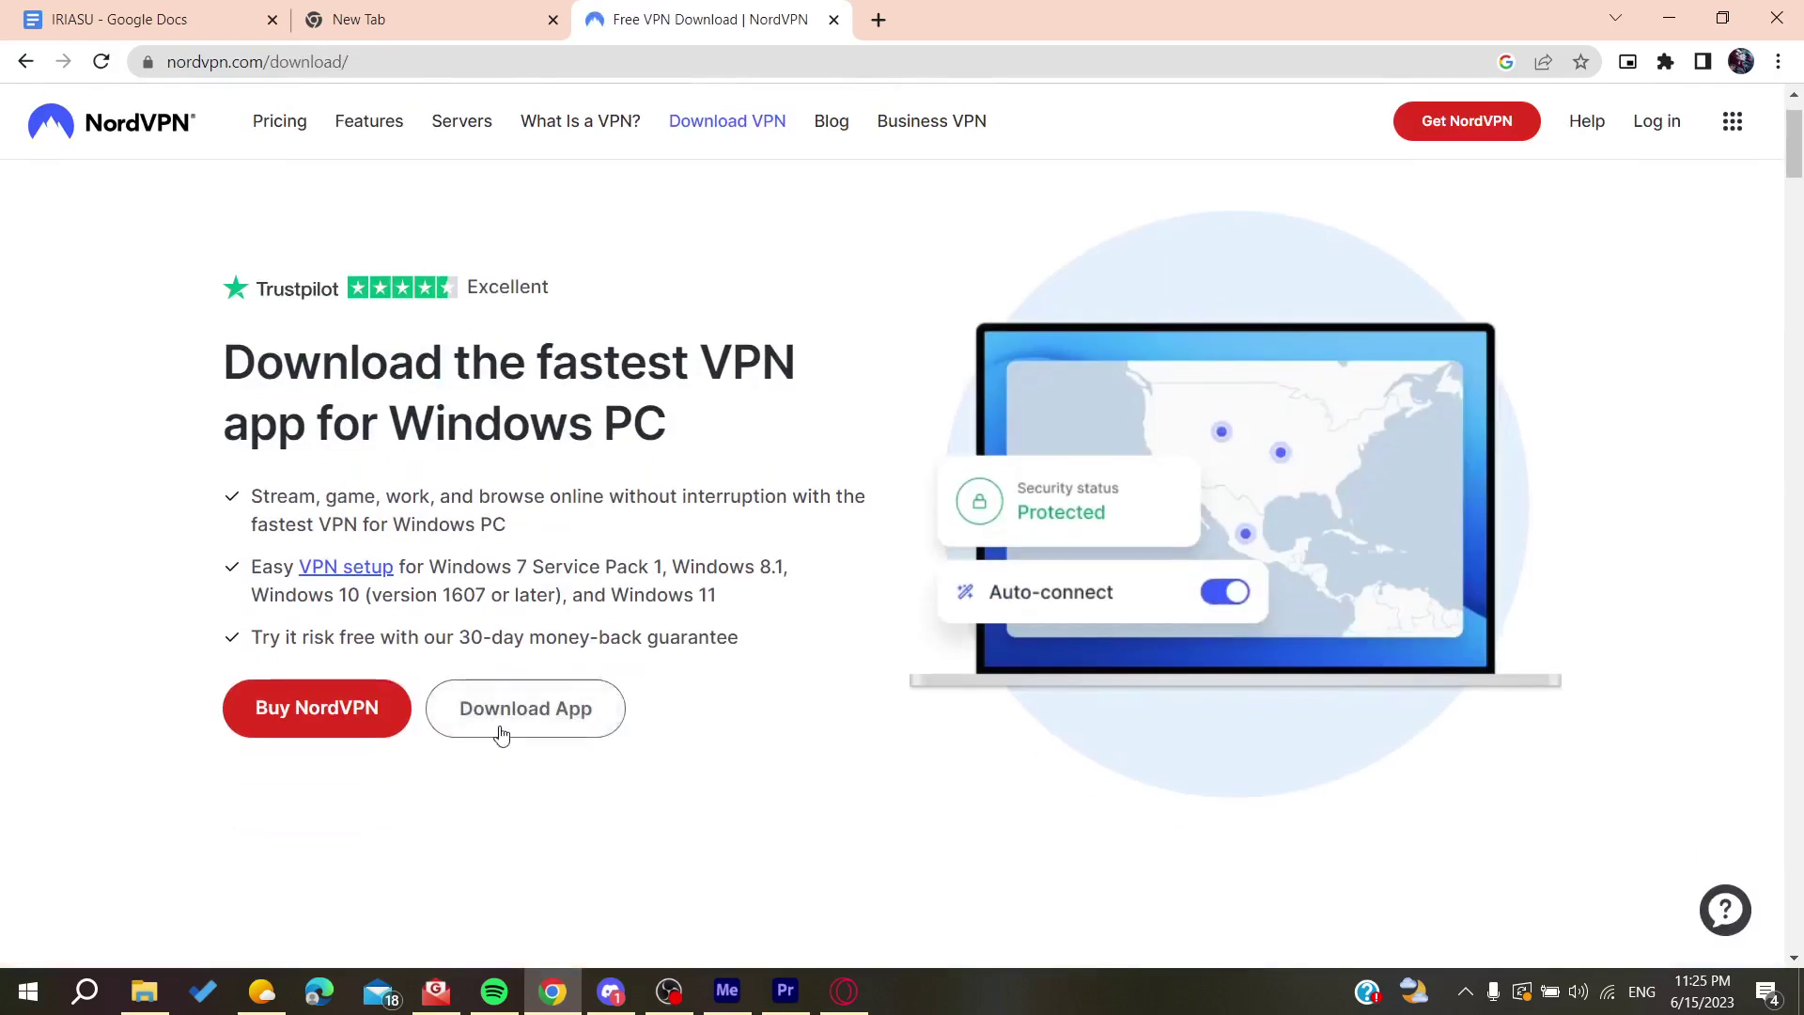
click(525, 708)
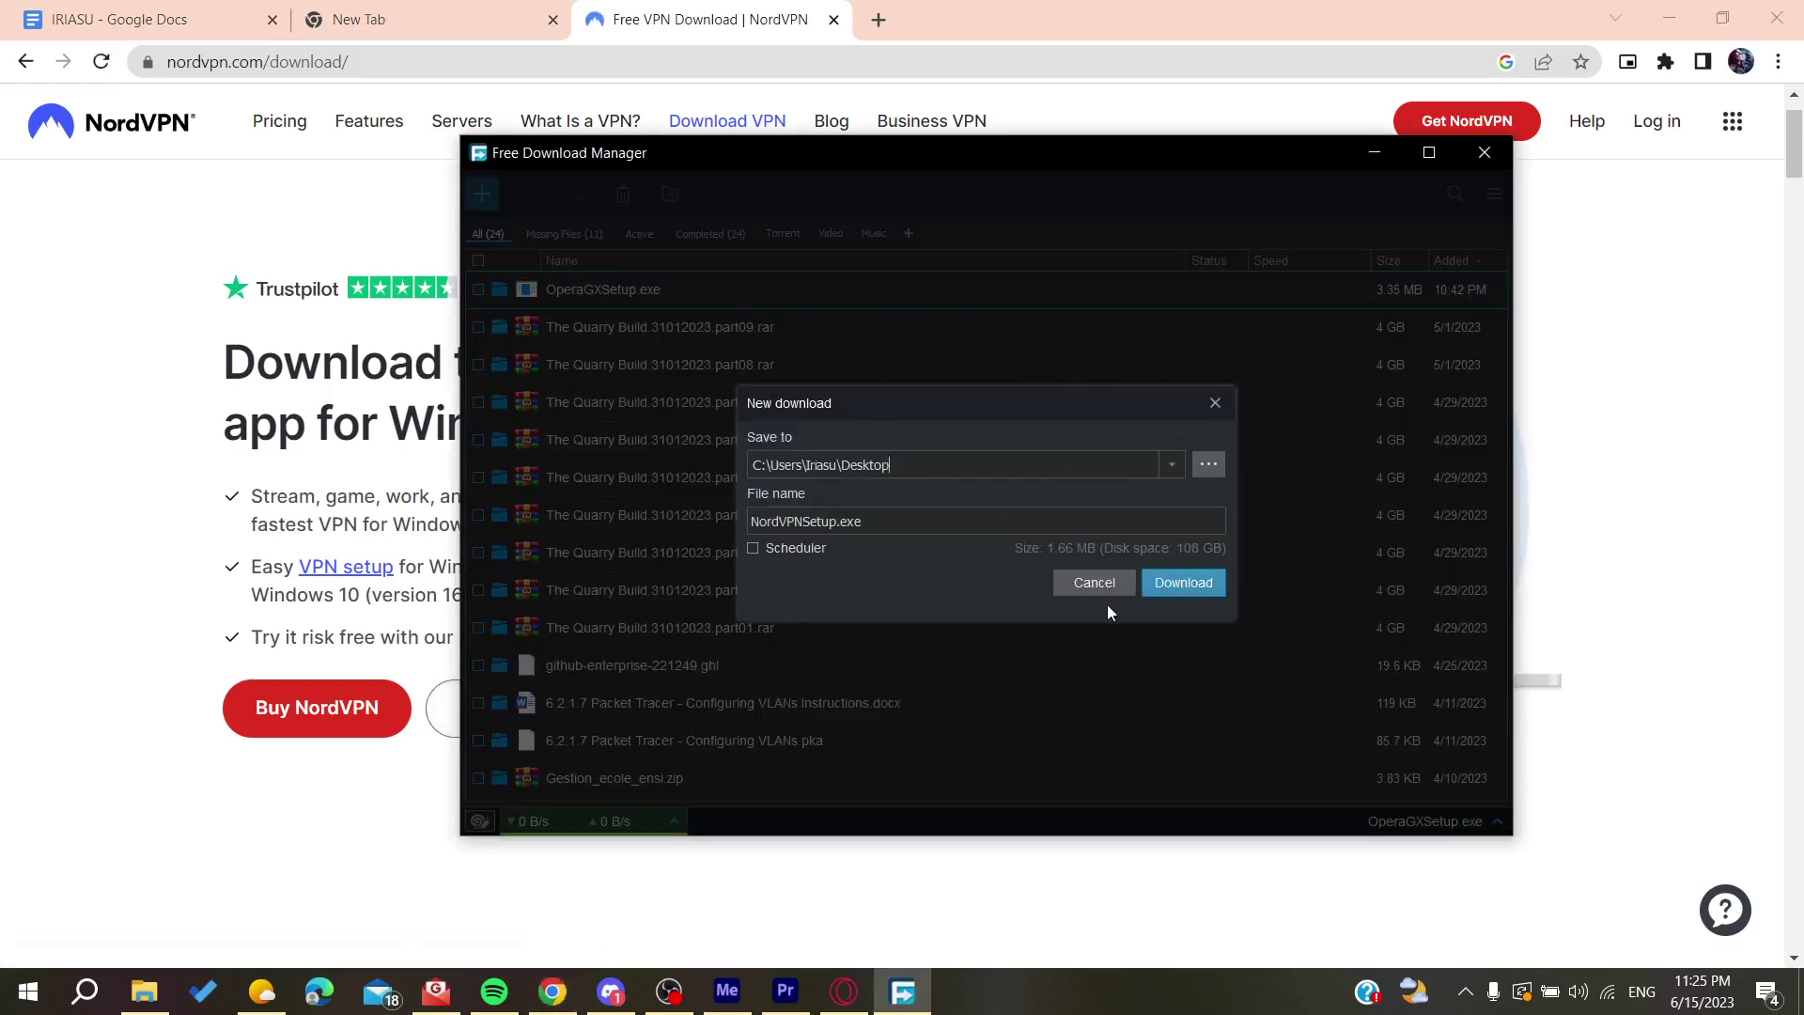
Save NordVPNSetup.exe to the Desktop and run the downloaded installer
click(1183, 582)
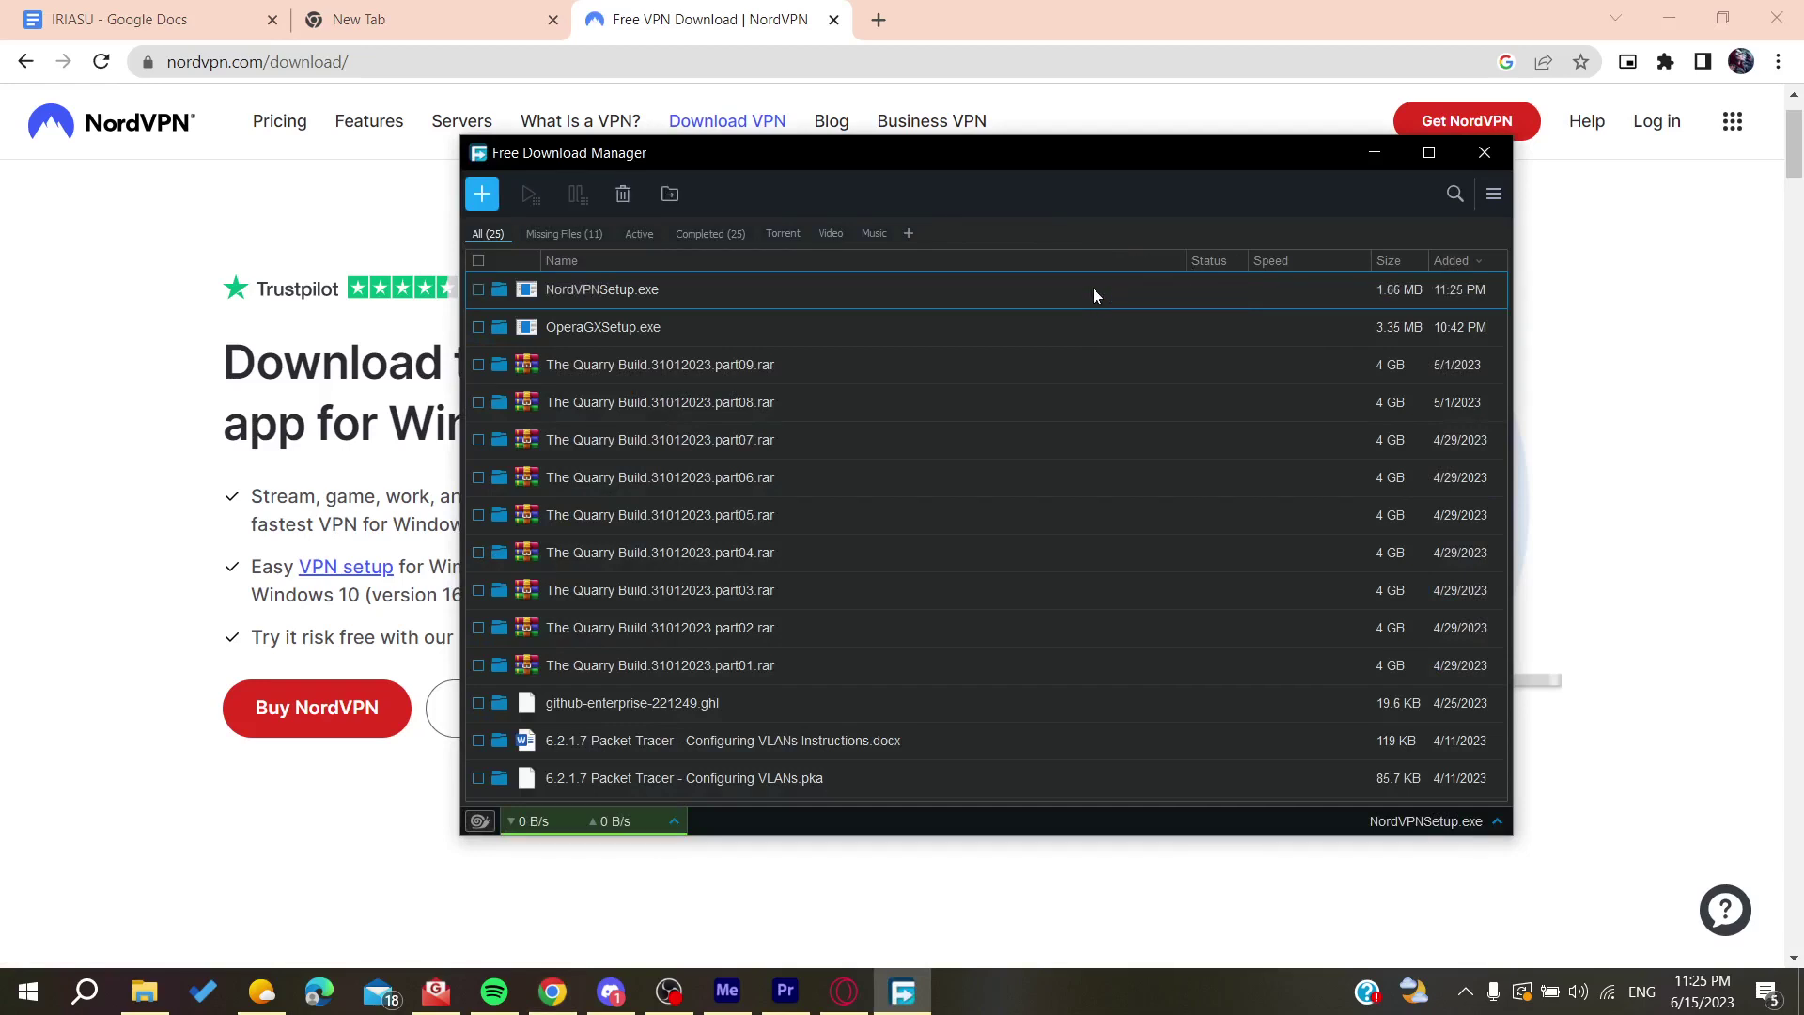
double_click(1026, 290)
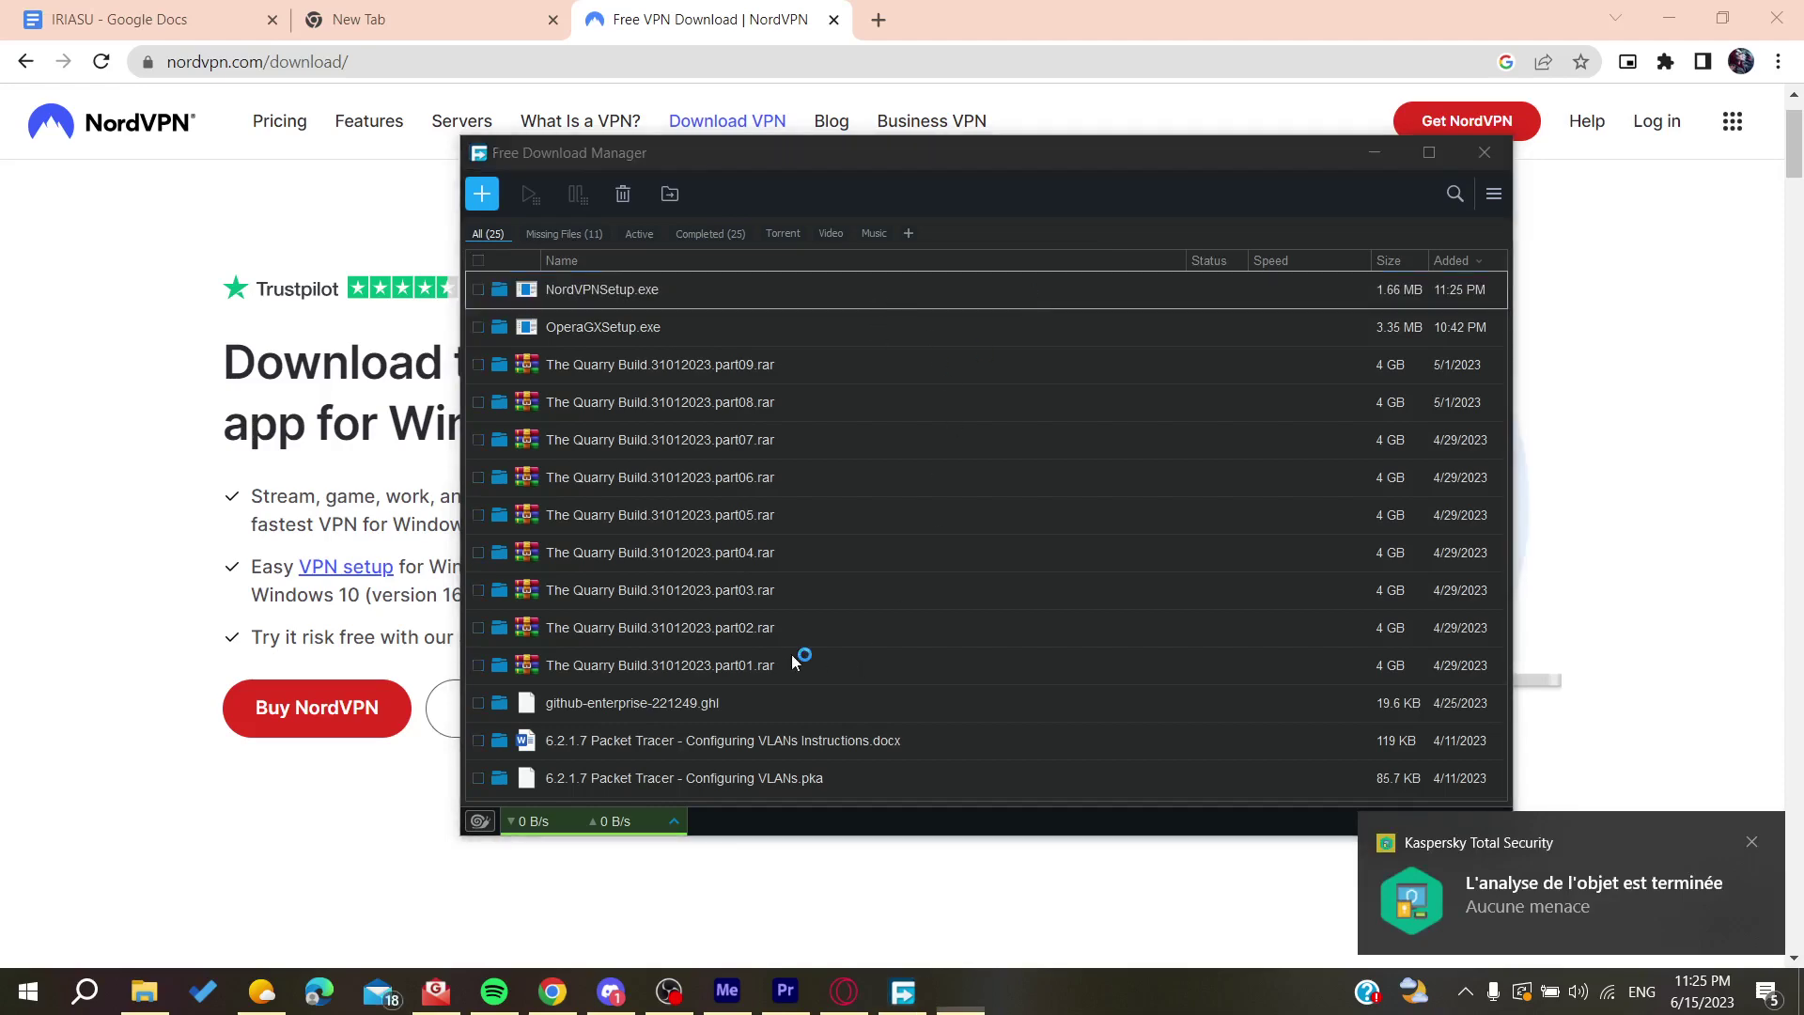
Install NordVPN to the default folder, creating no Start menu shortcut
click(1370, 157)
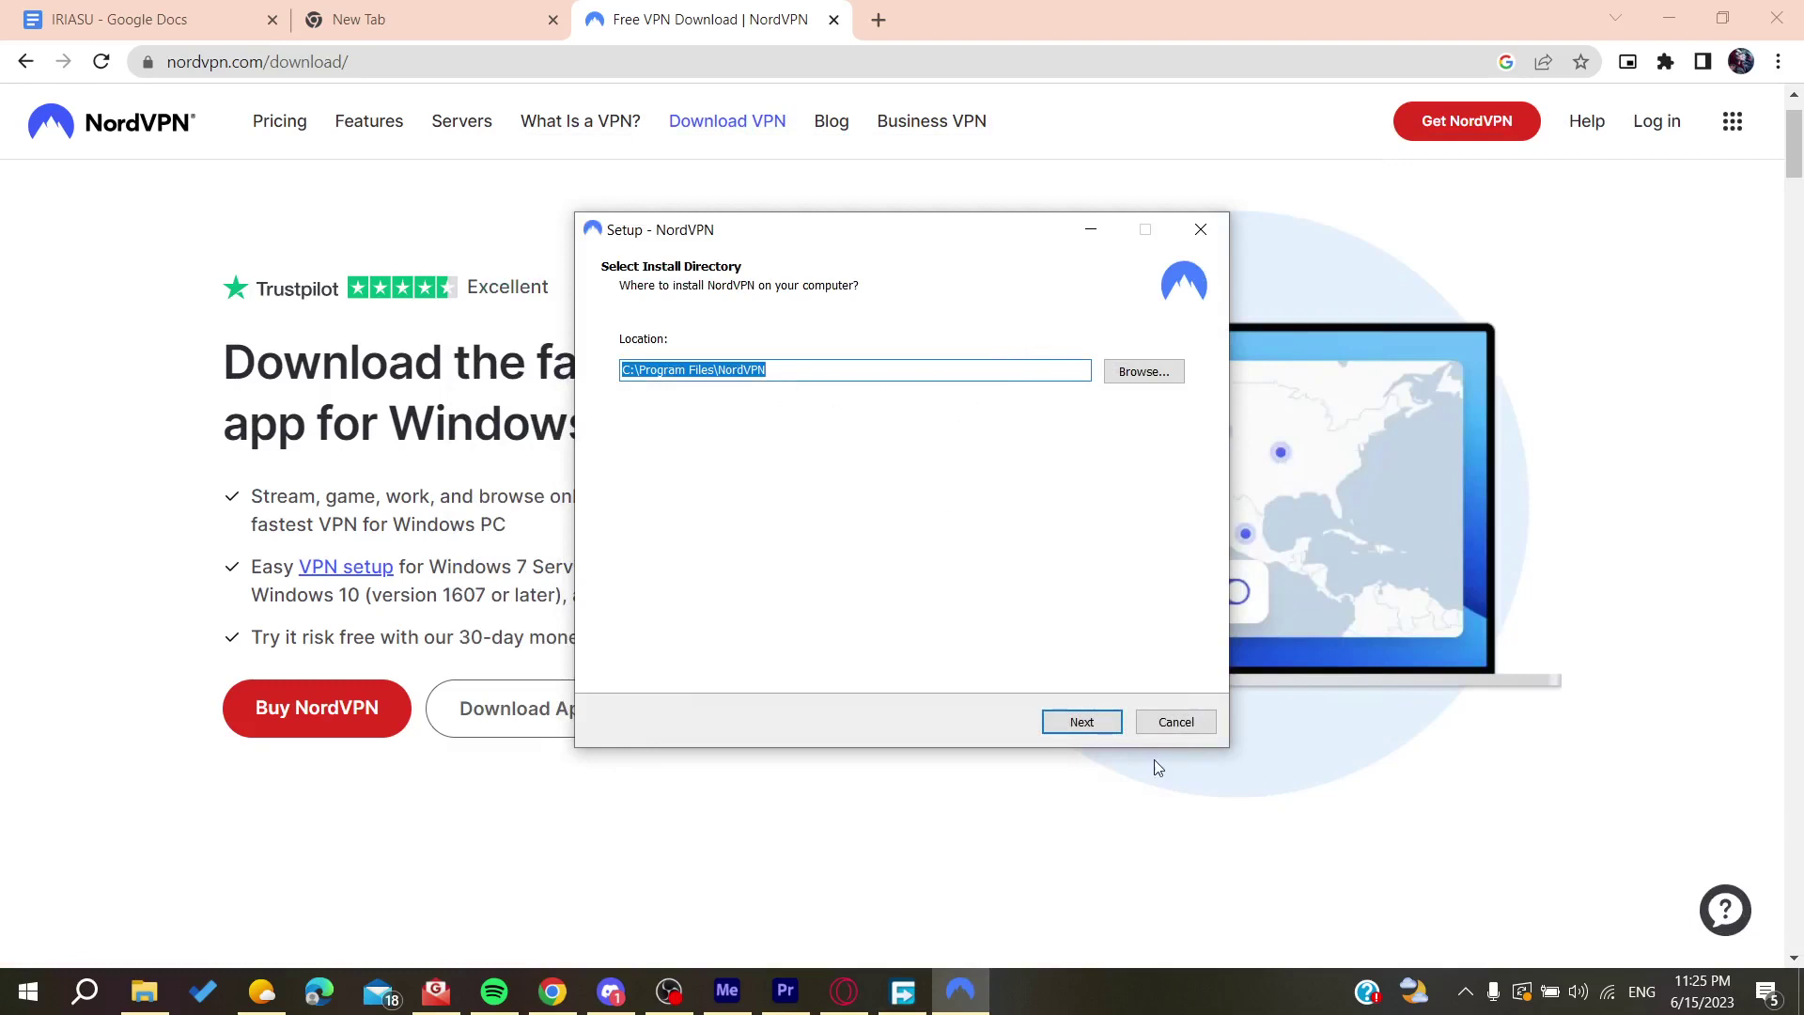
click(1081, 722)
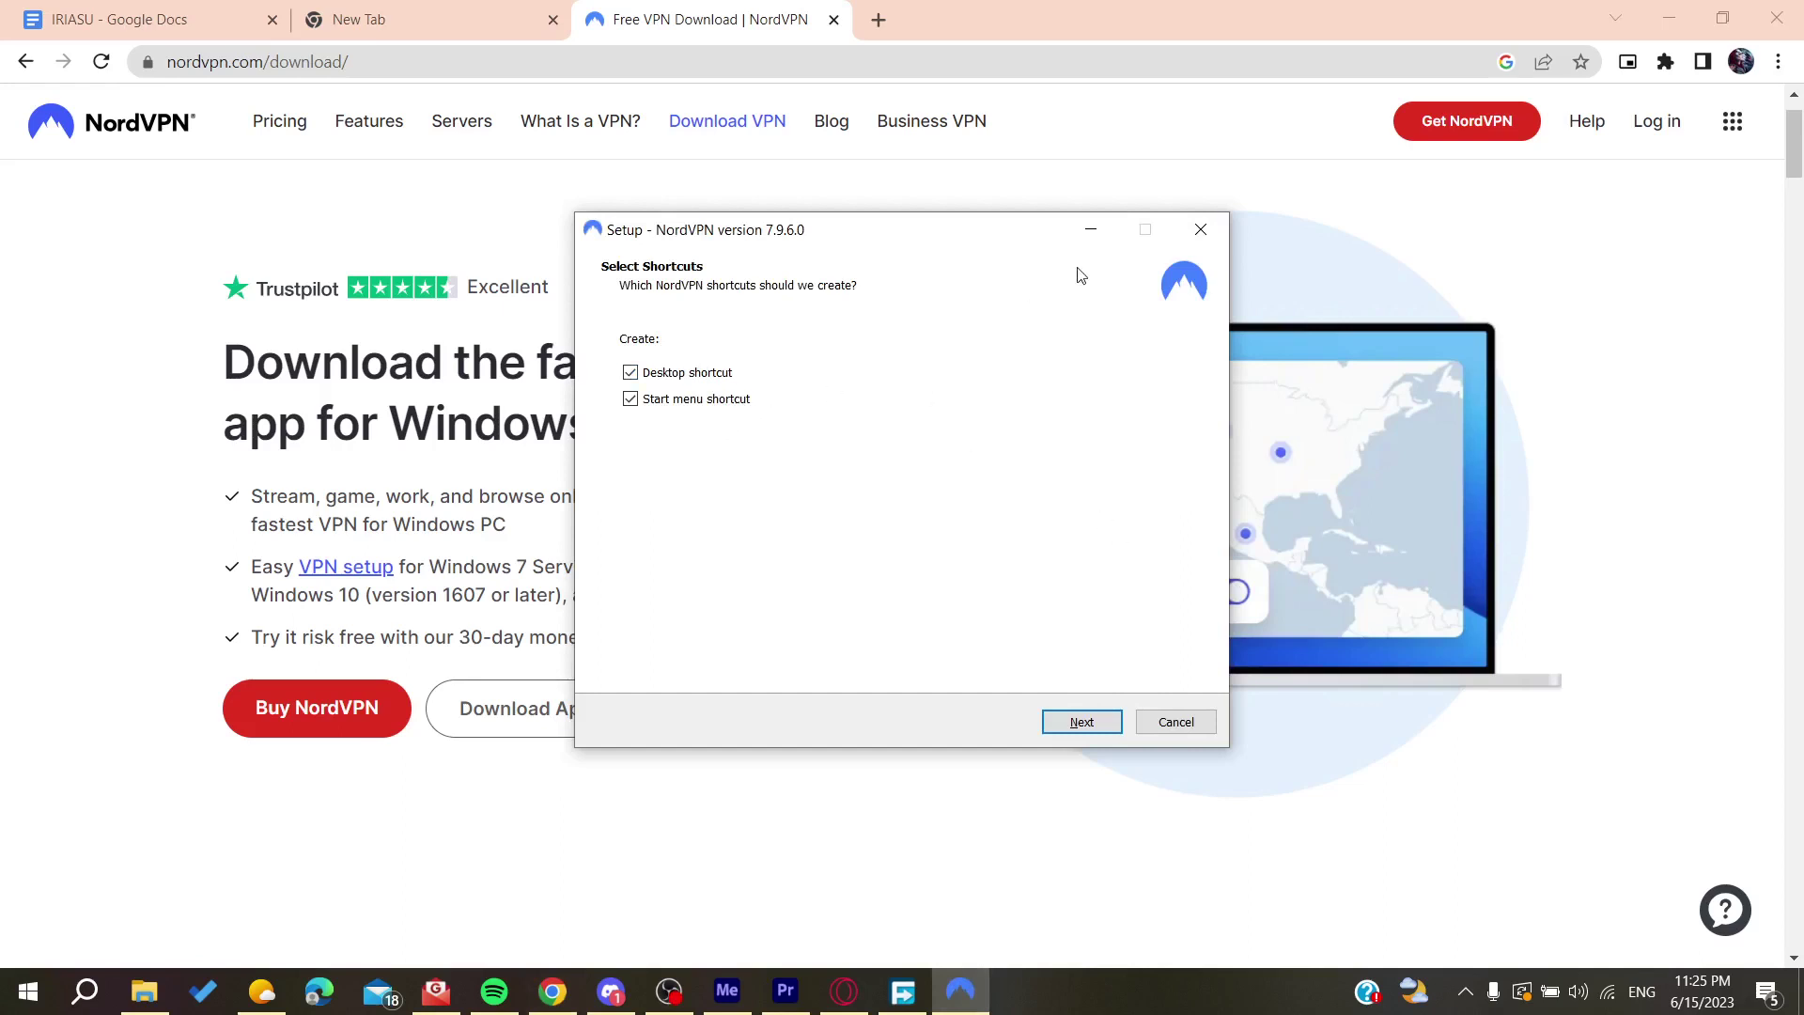
click(631, 399)
click(1081, 722)
click(1081, 723)
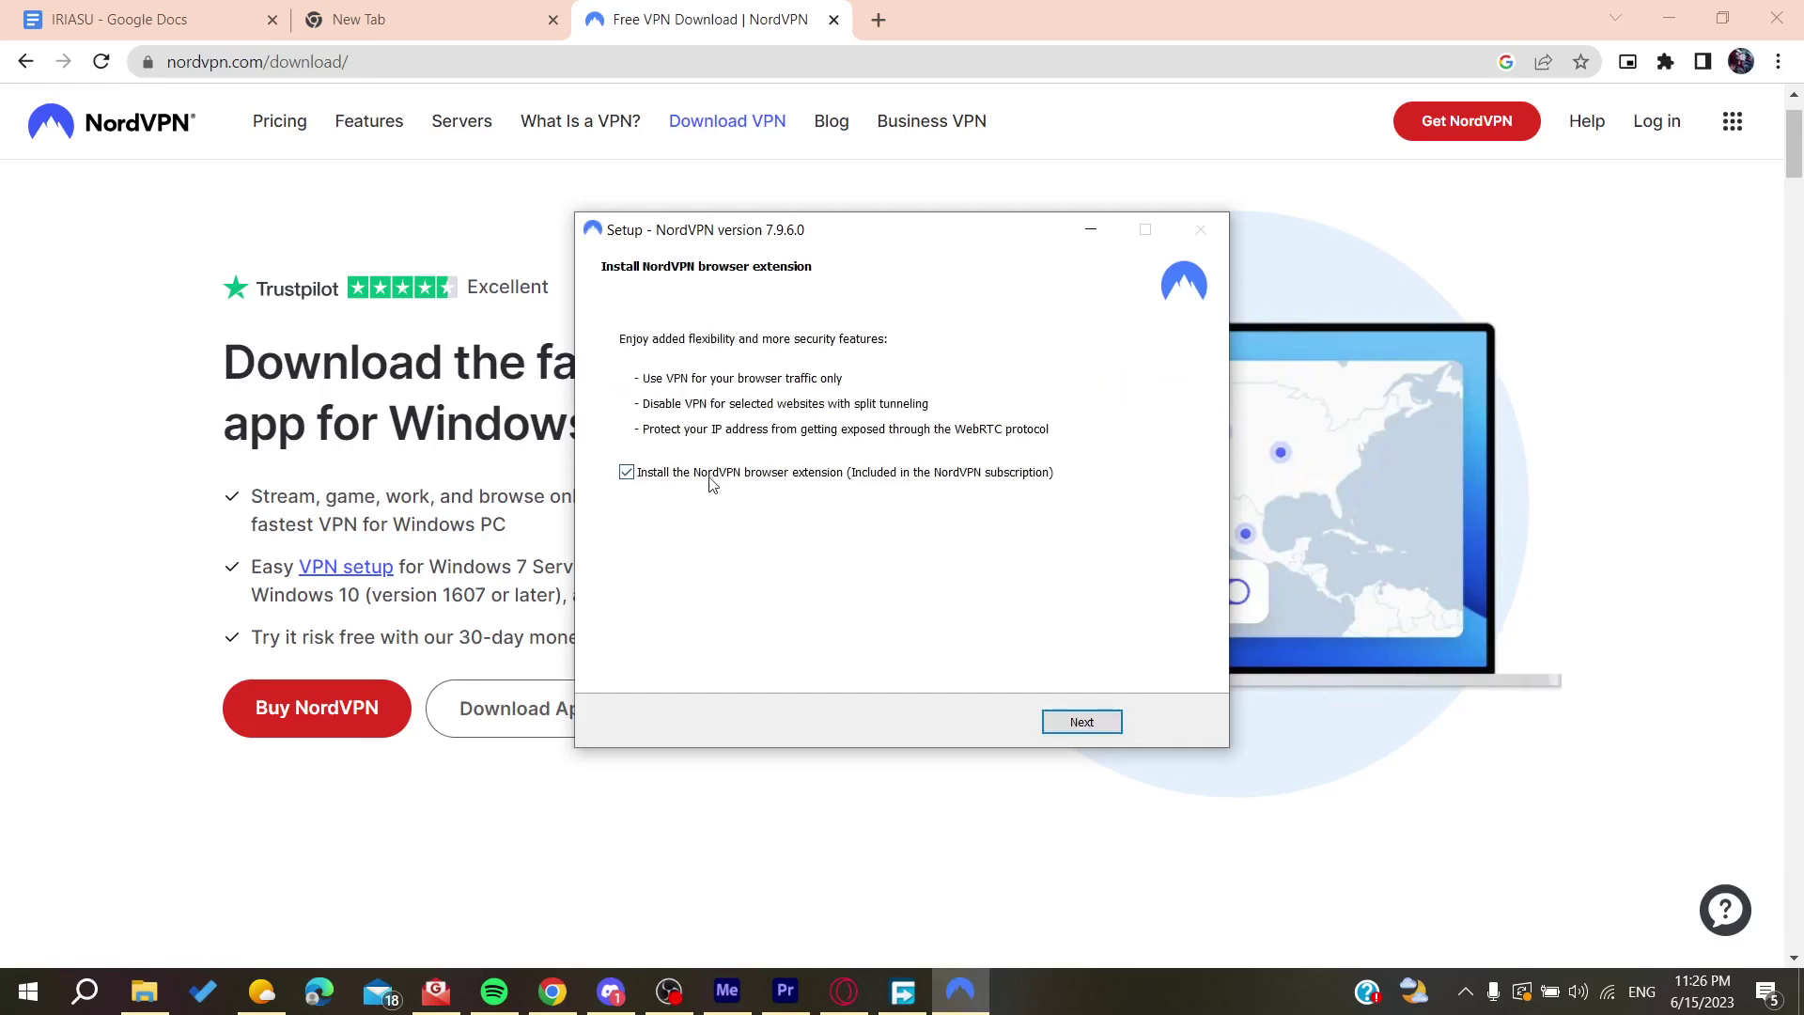
Decline the NordVPN browser extension and finish setup, launching NordVPN
click(698, 480)
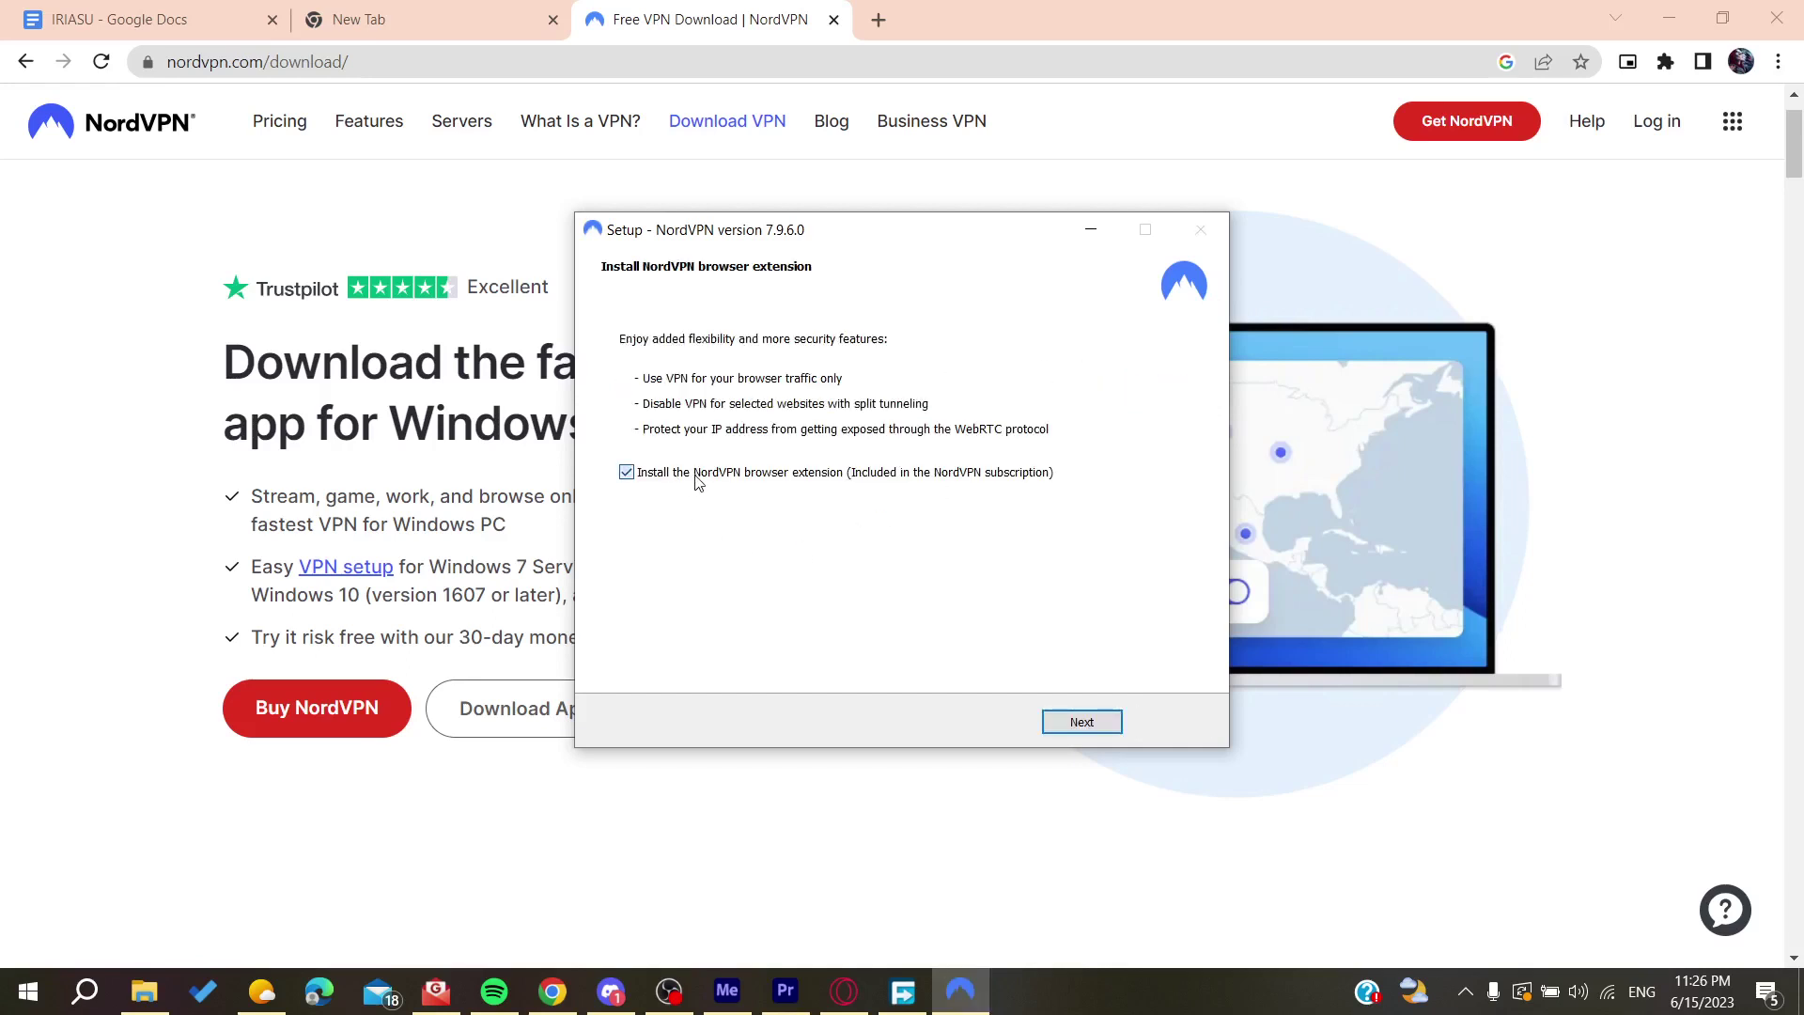
click(1081, 722)
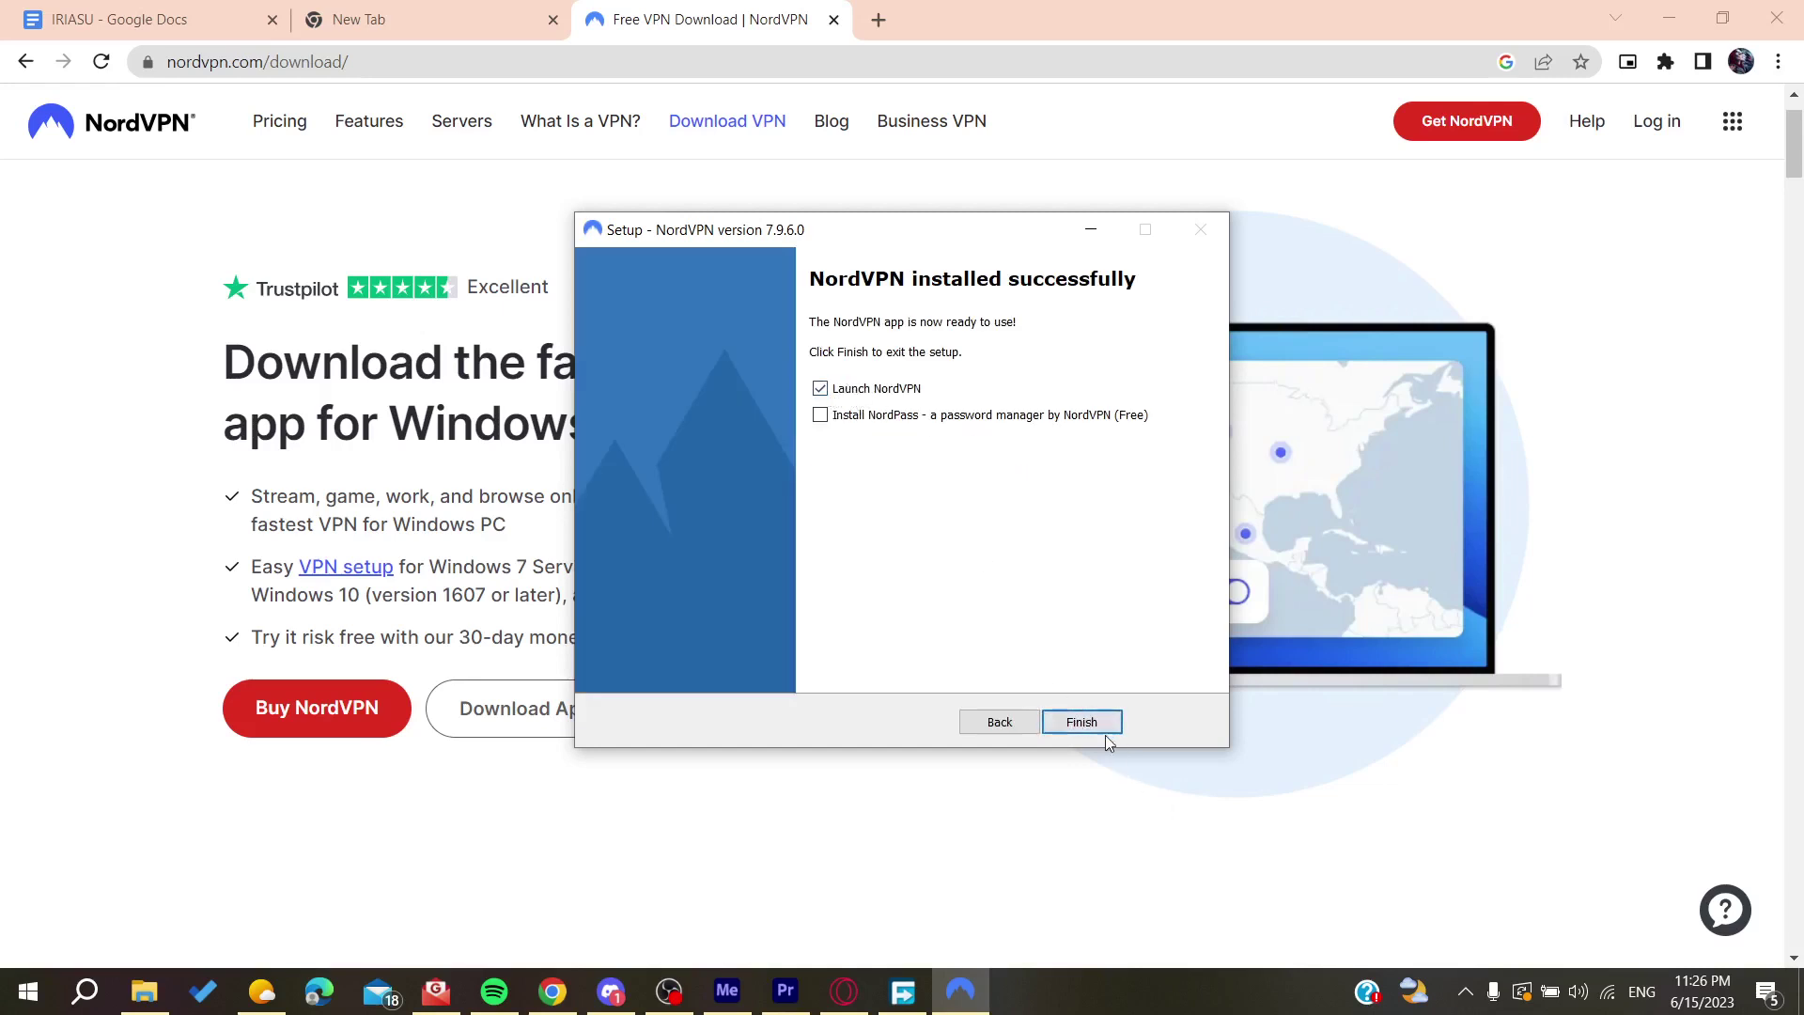
click(1085, 721)
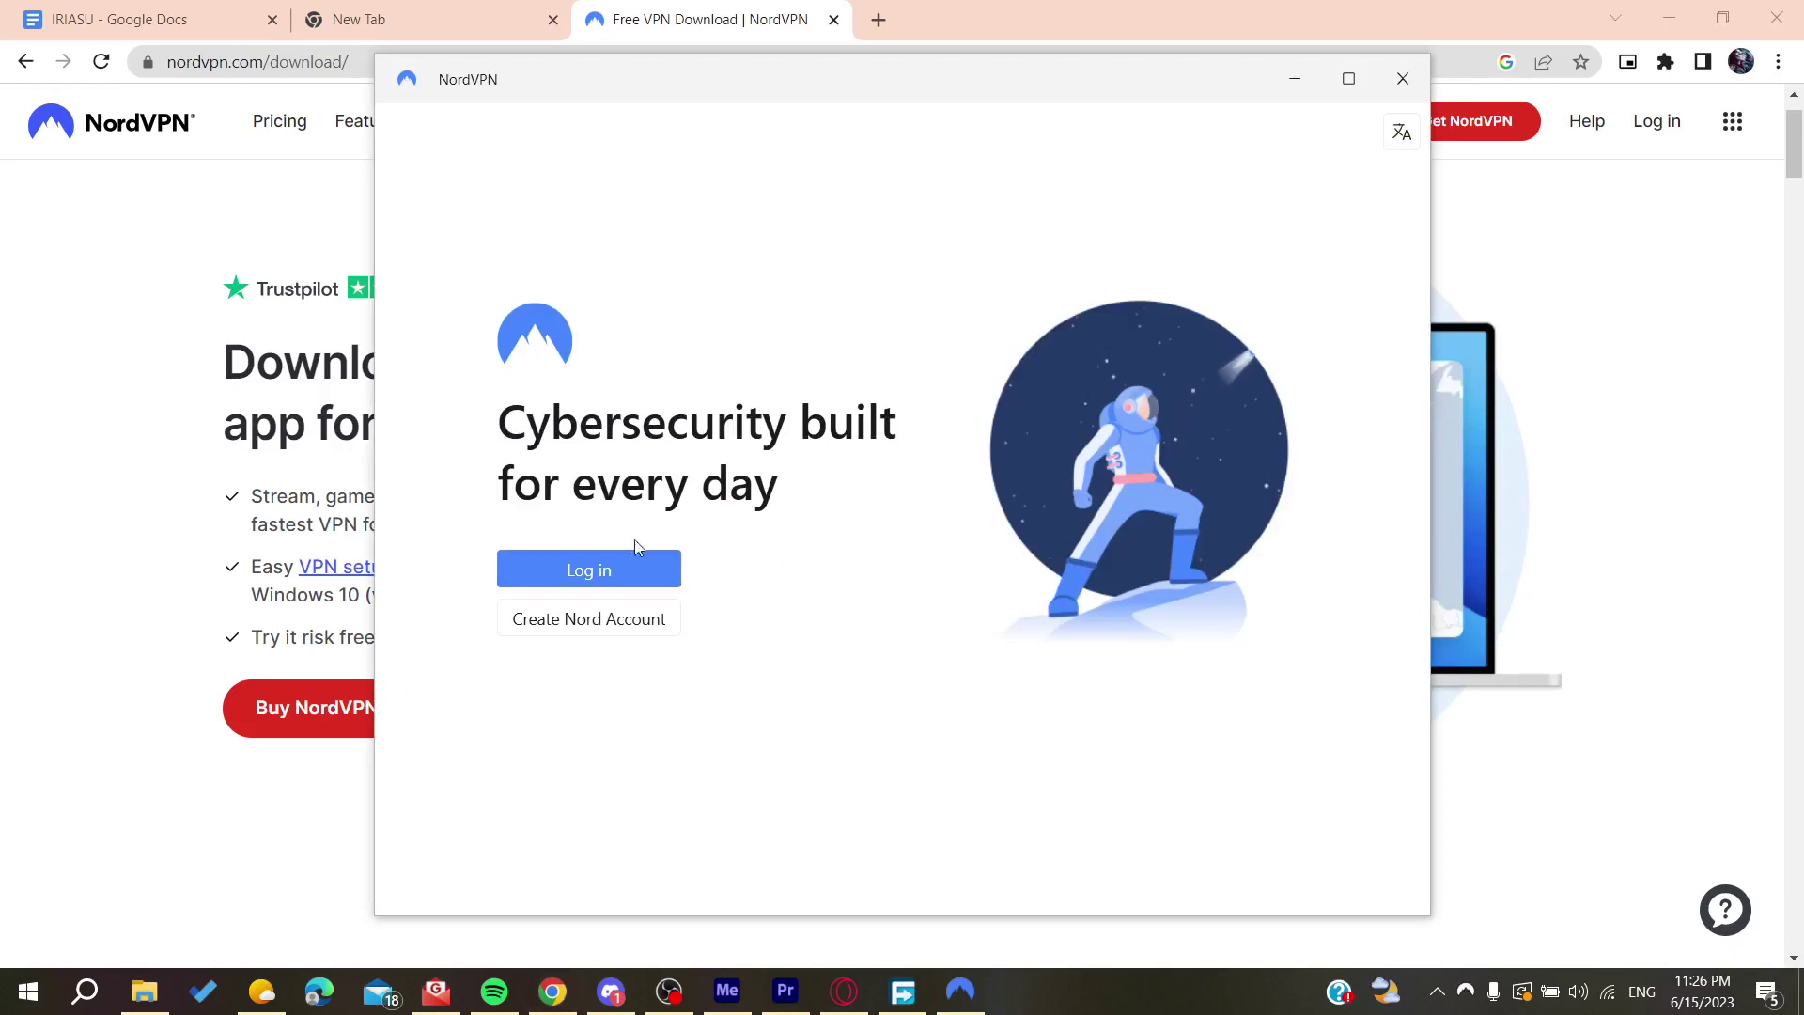
Log in via Google Chrome, set as the always-used app, then maximize NordVPN
click(609, 578)
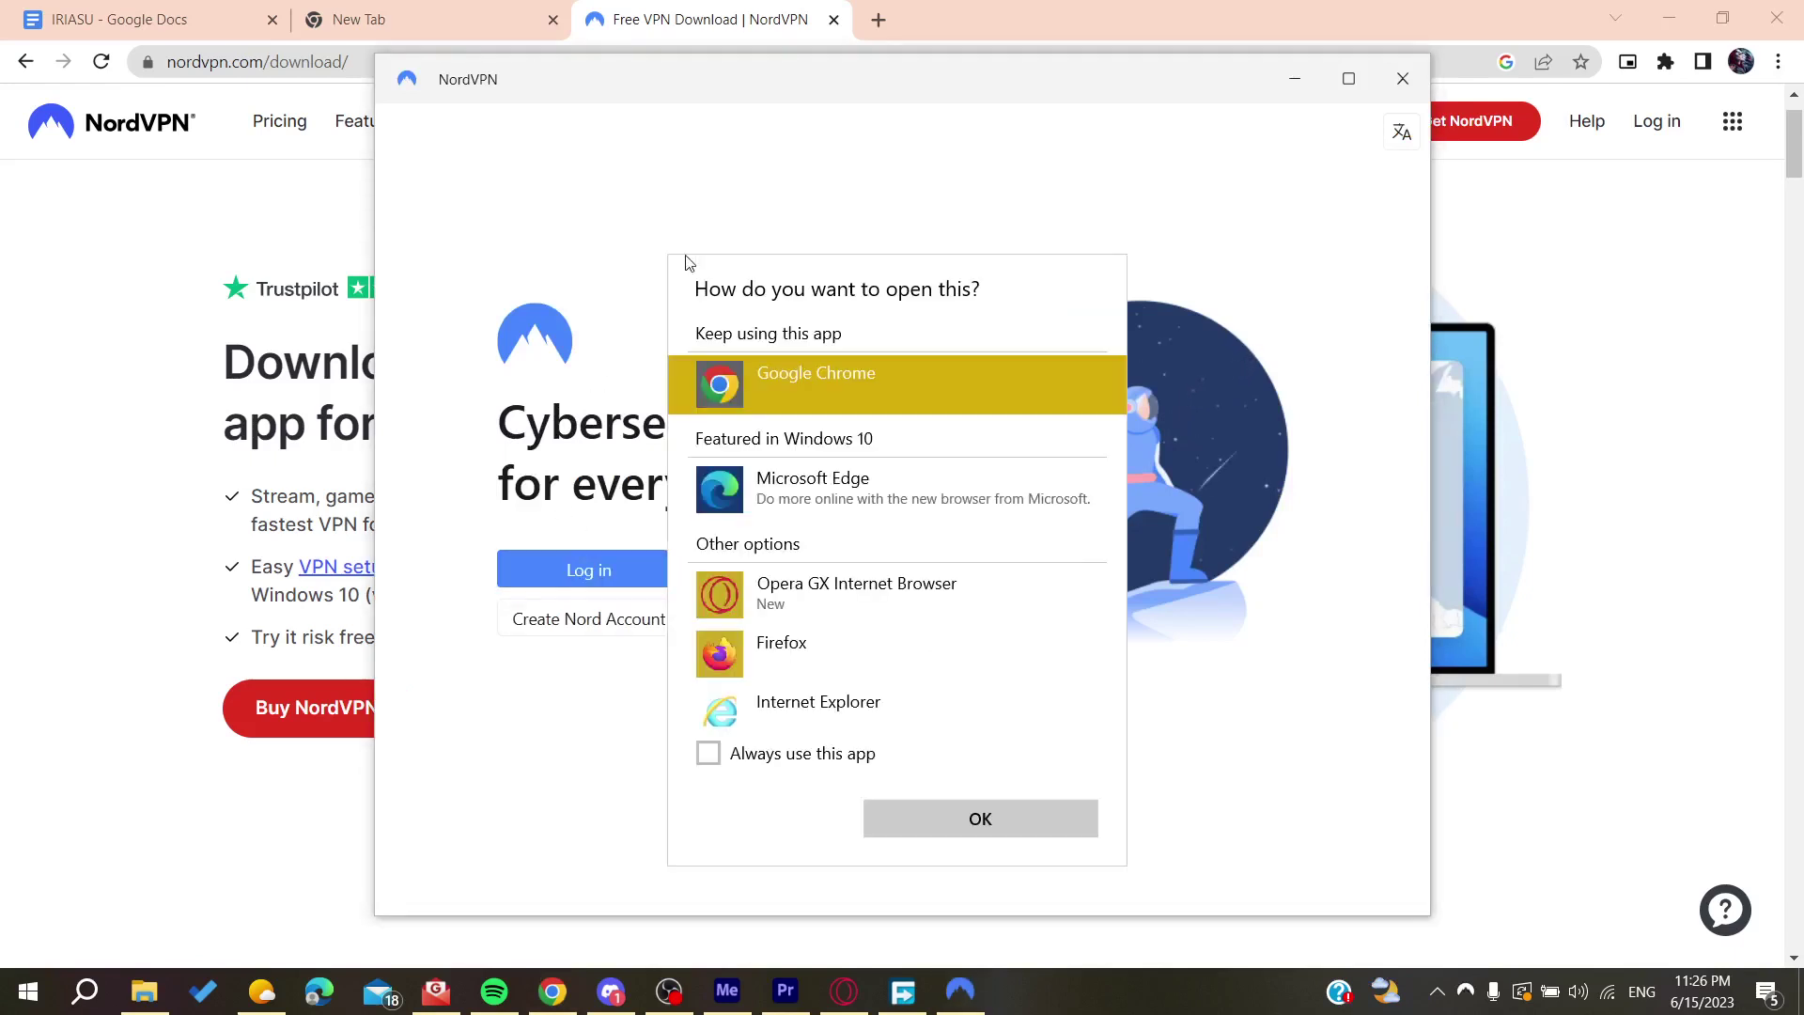
click(535, 732)
click(575, 625)
click(708, 754)
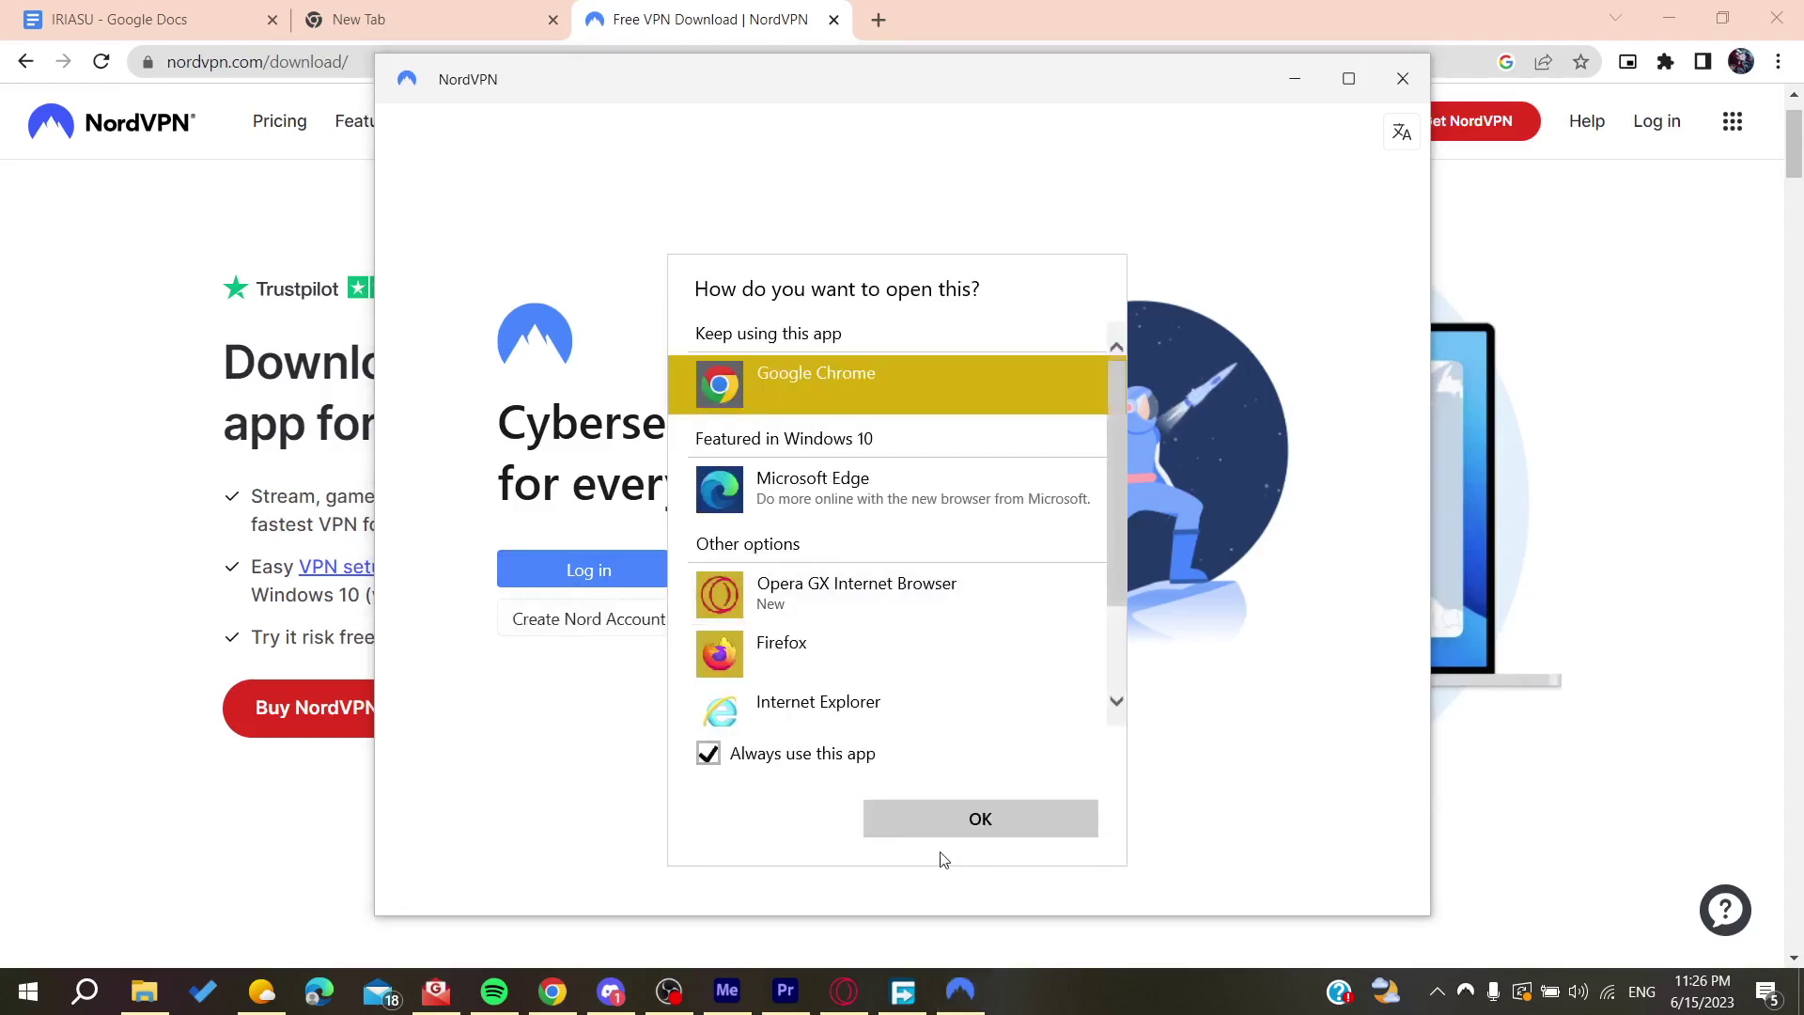
click(980, 817)
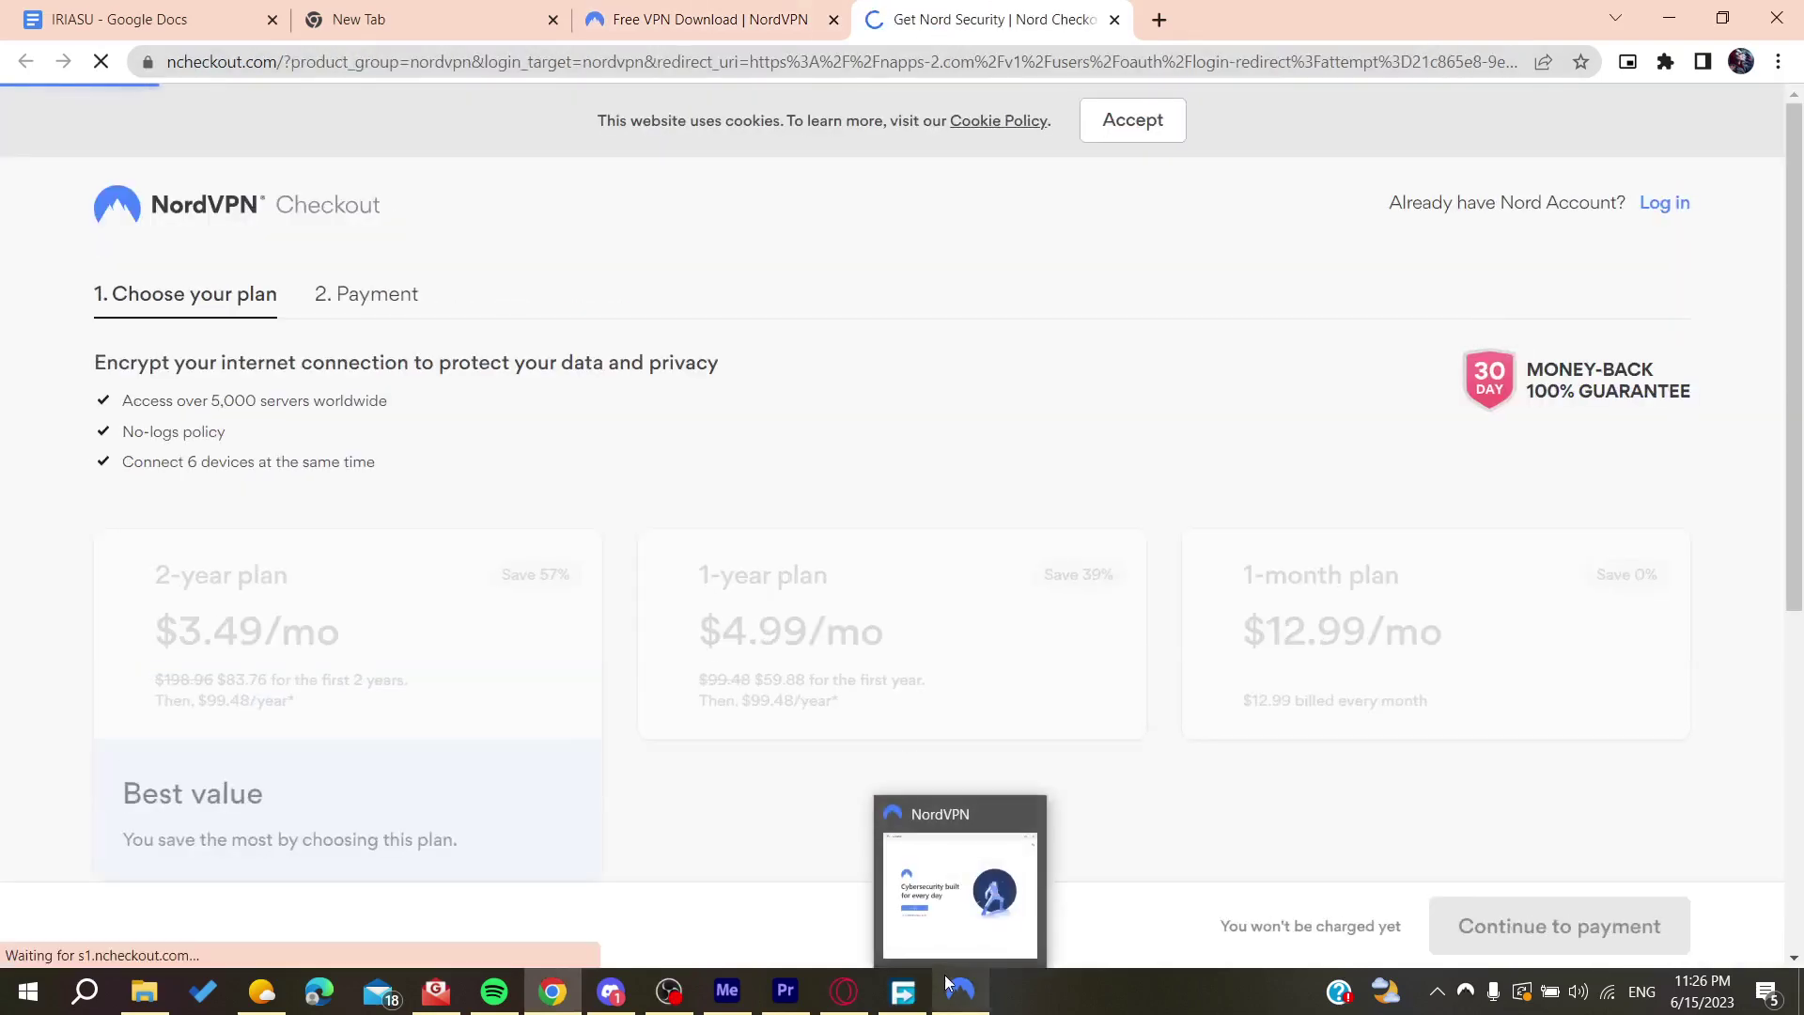
click(944, 974)
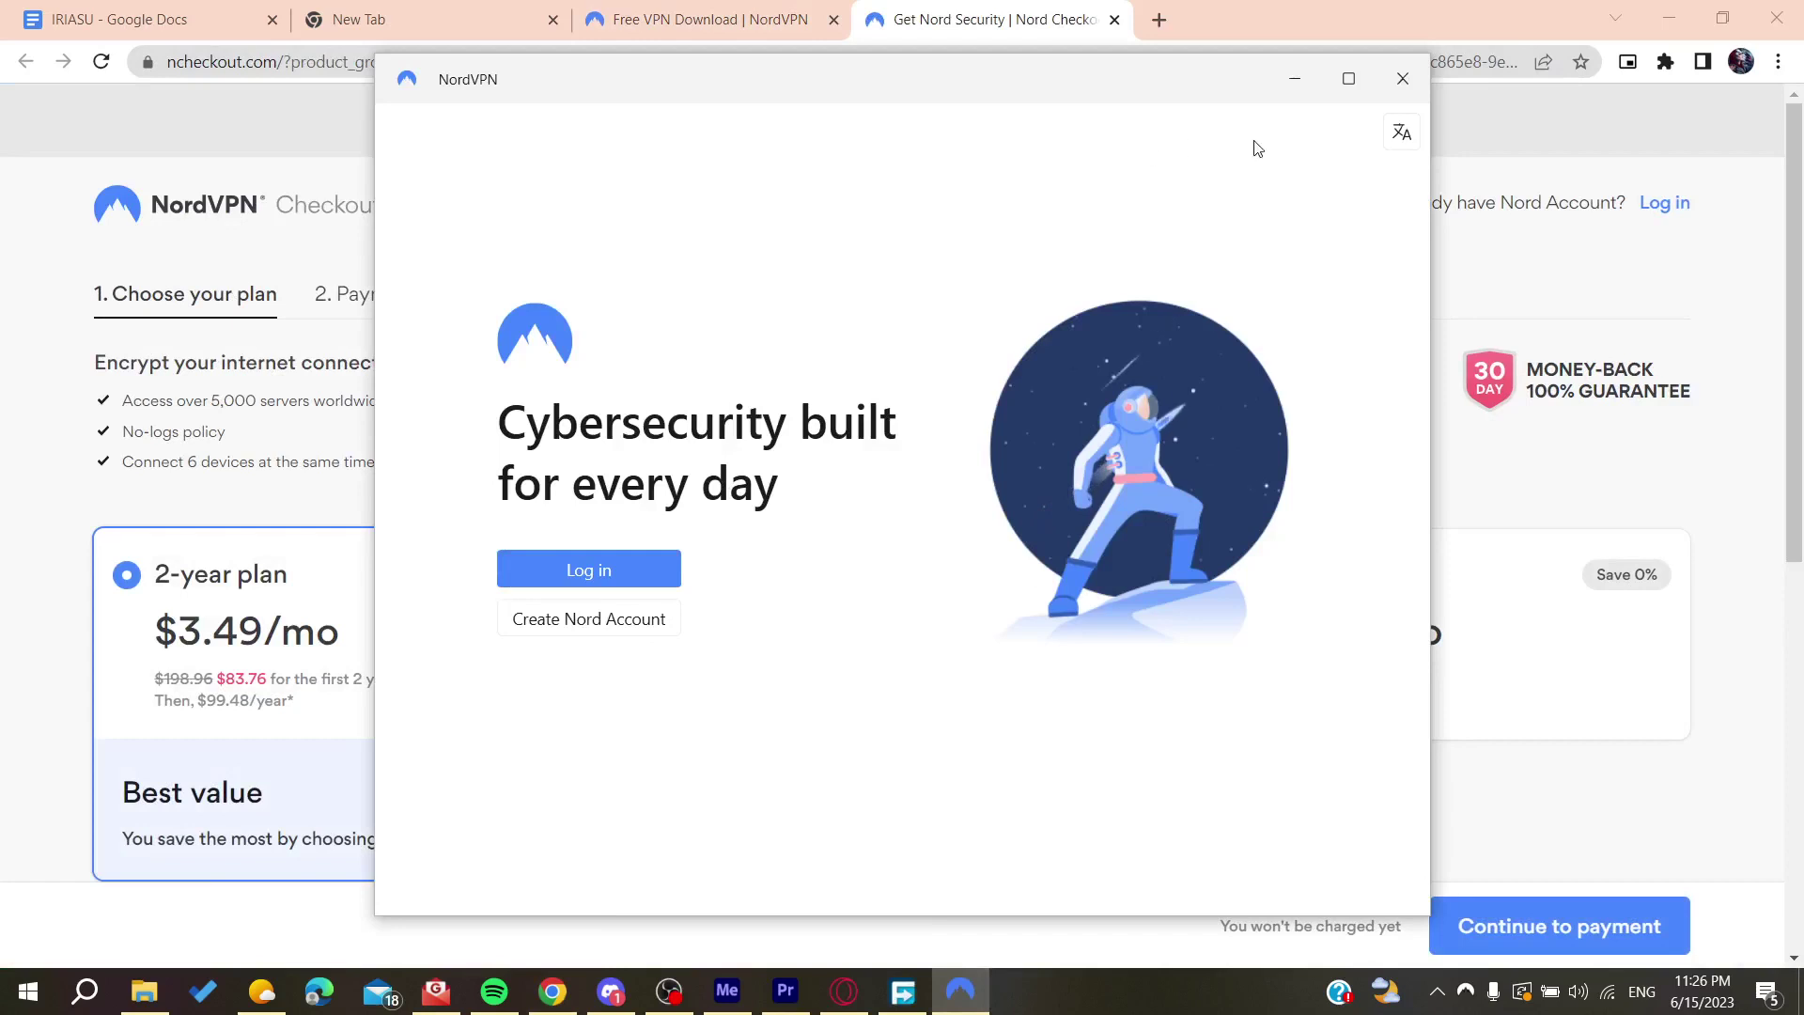
click(1347, 80)
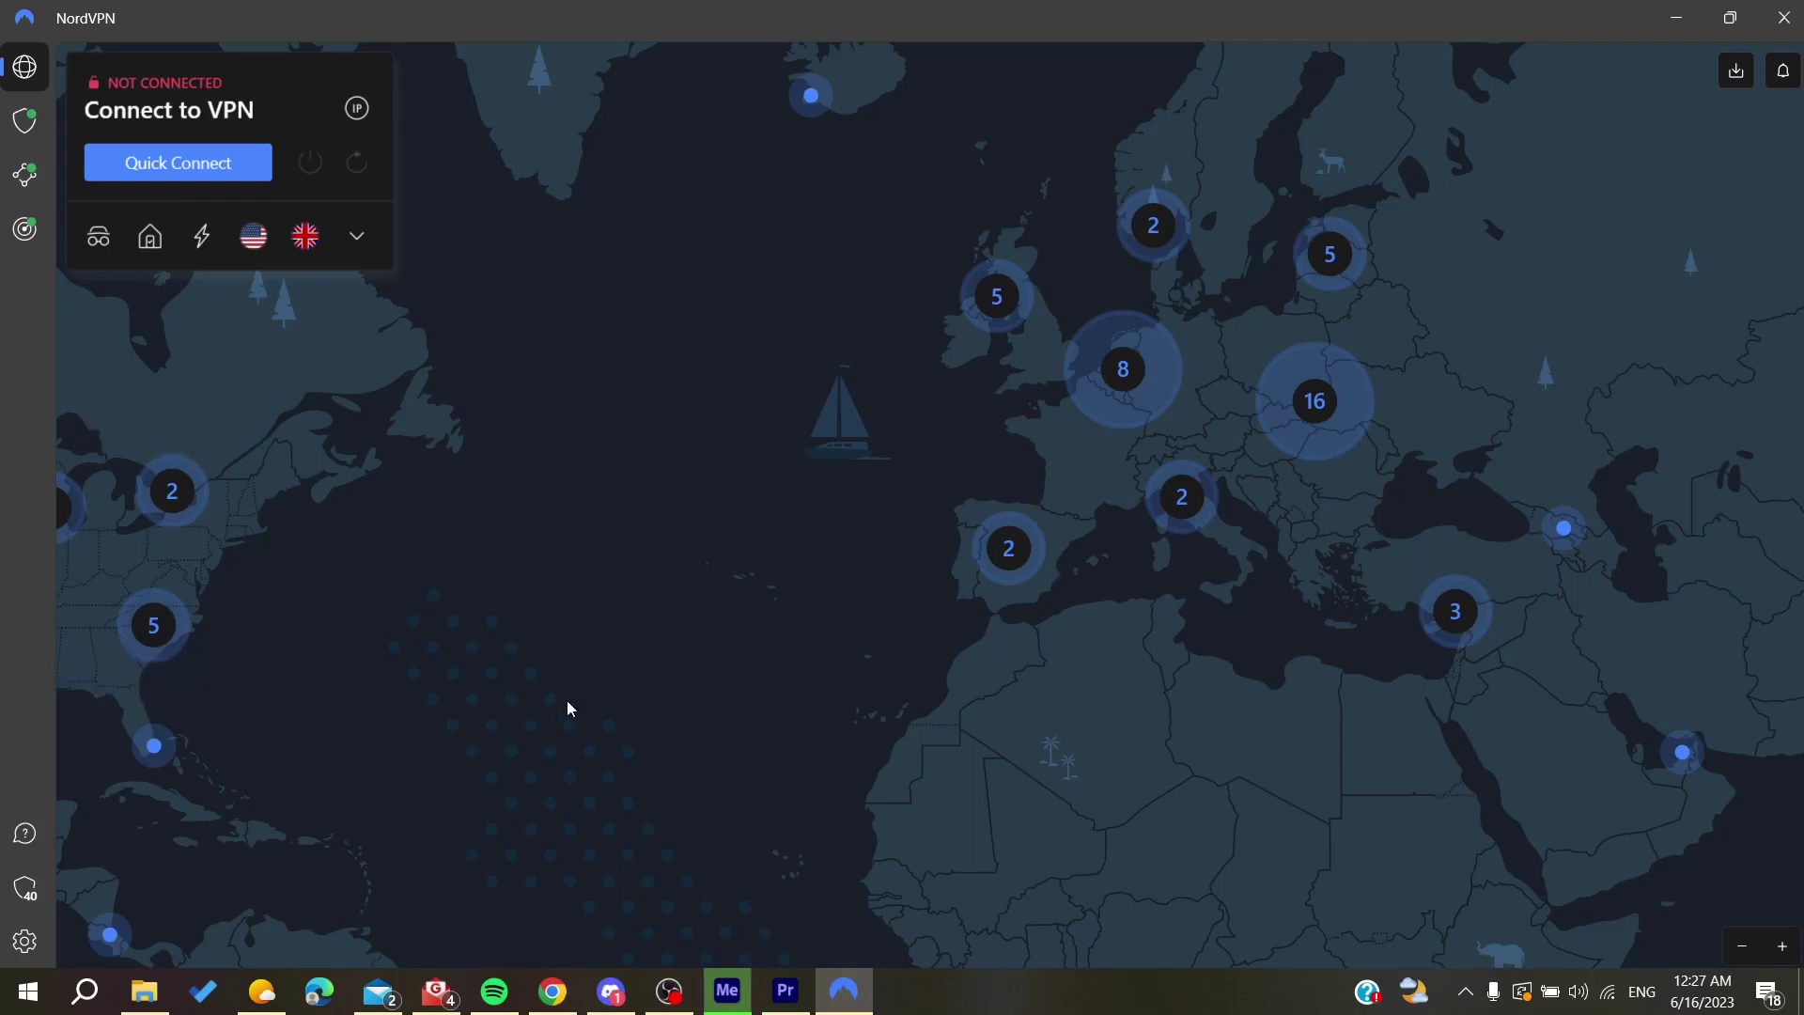
Open the Nord Account Downloads page in Chrome and browse other-platform apps such as Android
click(552, 991)
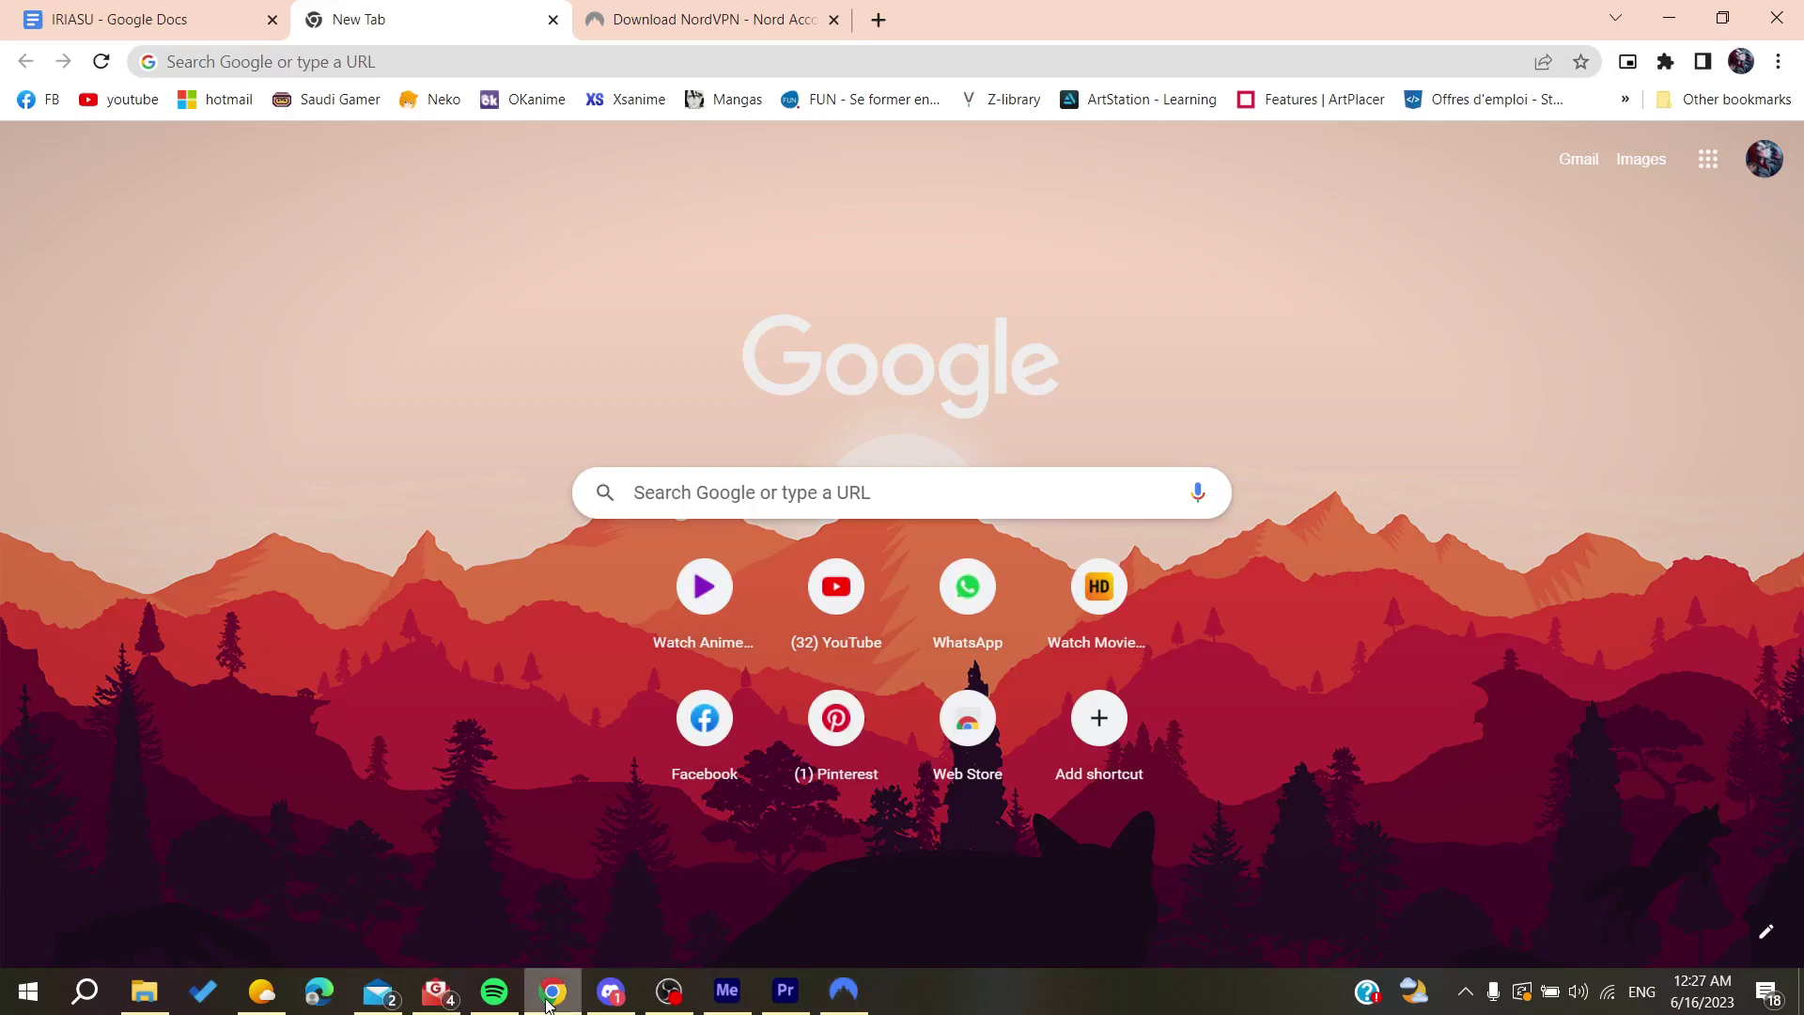
click(712, 19)
scroll(563, 494, down, 4)
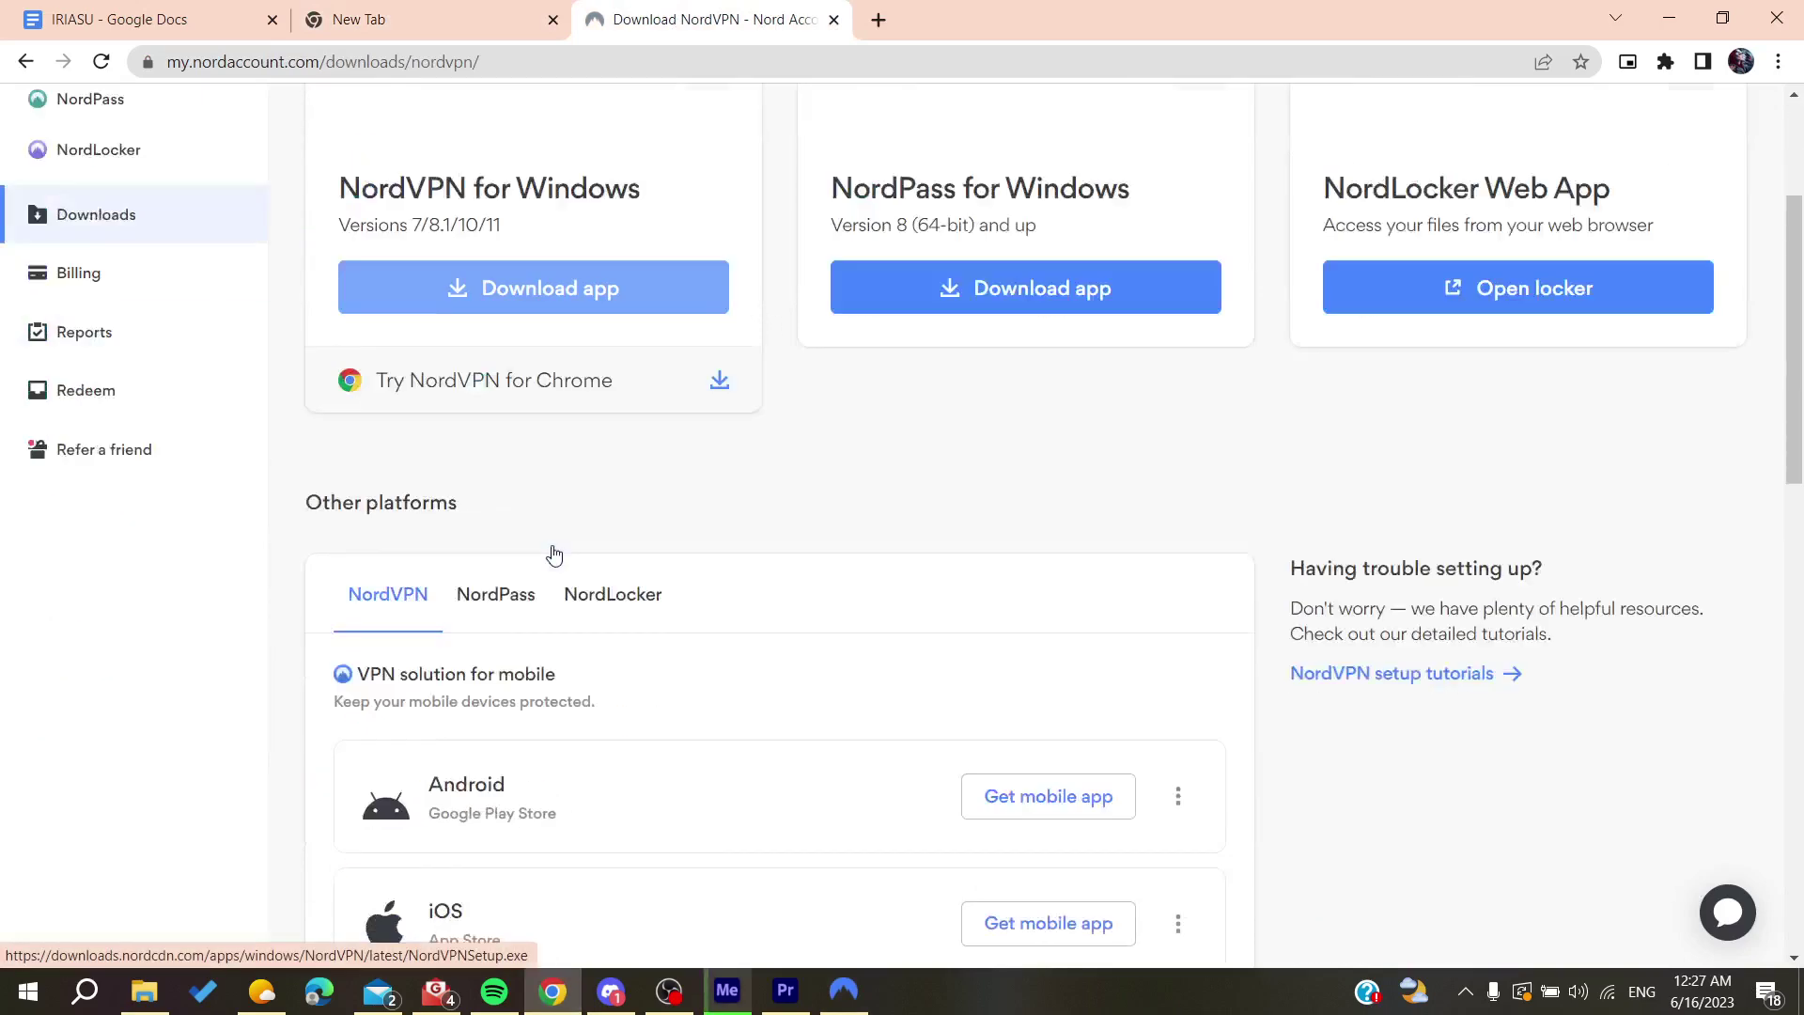
double_click(466, 633)
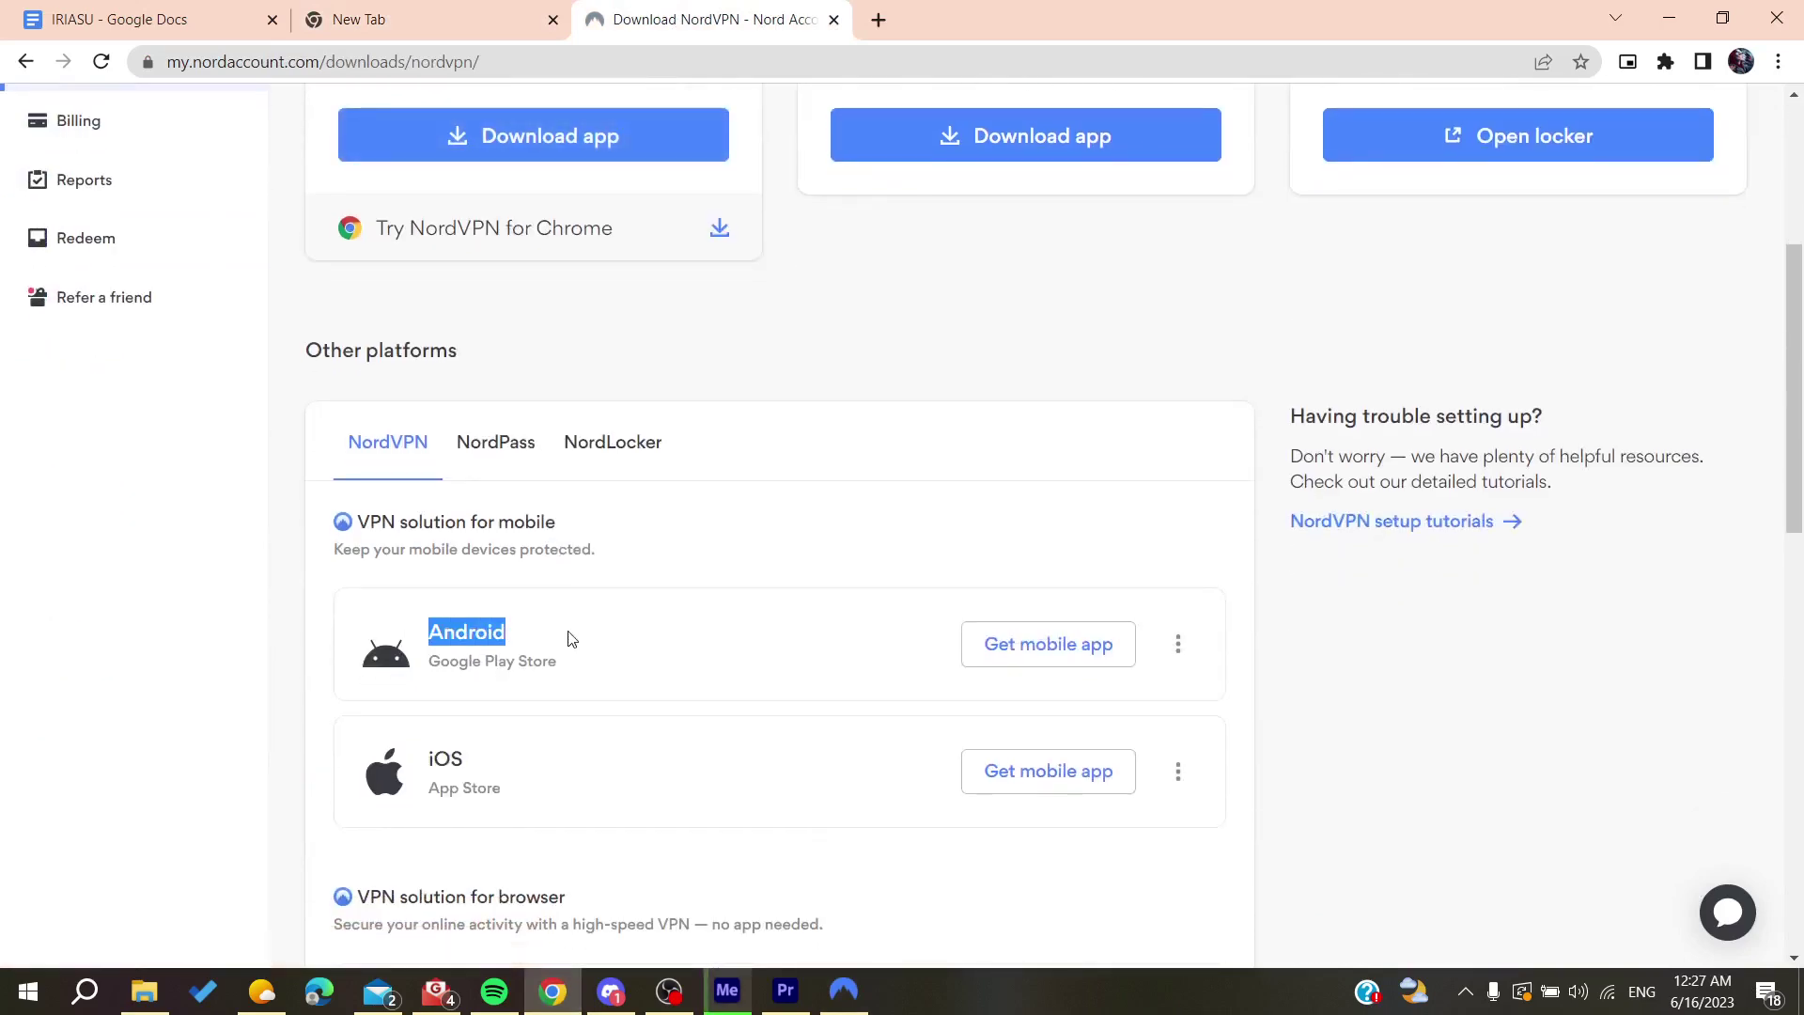
click(856, 409)
scroll(931, 327, up, 3)
scroll(932, 328, up, 2)
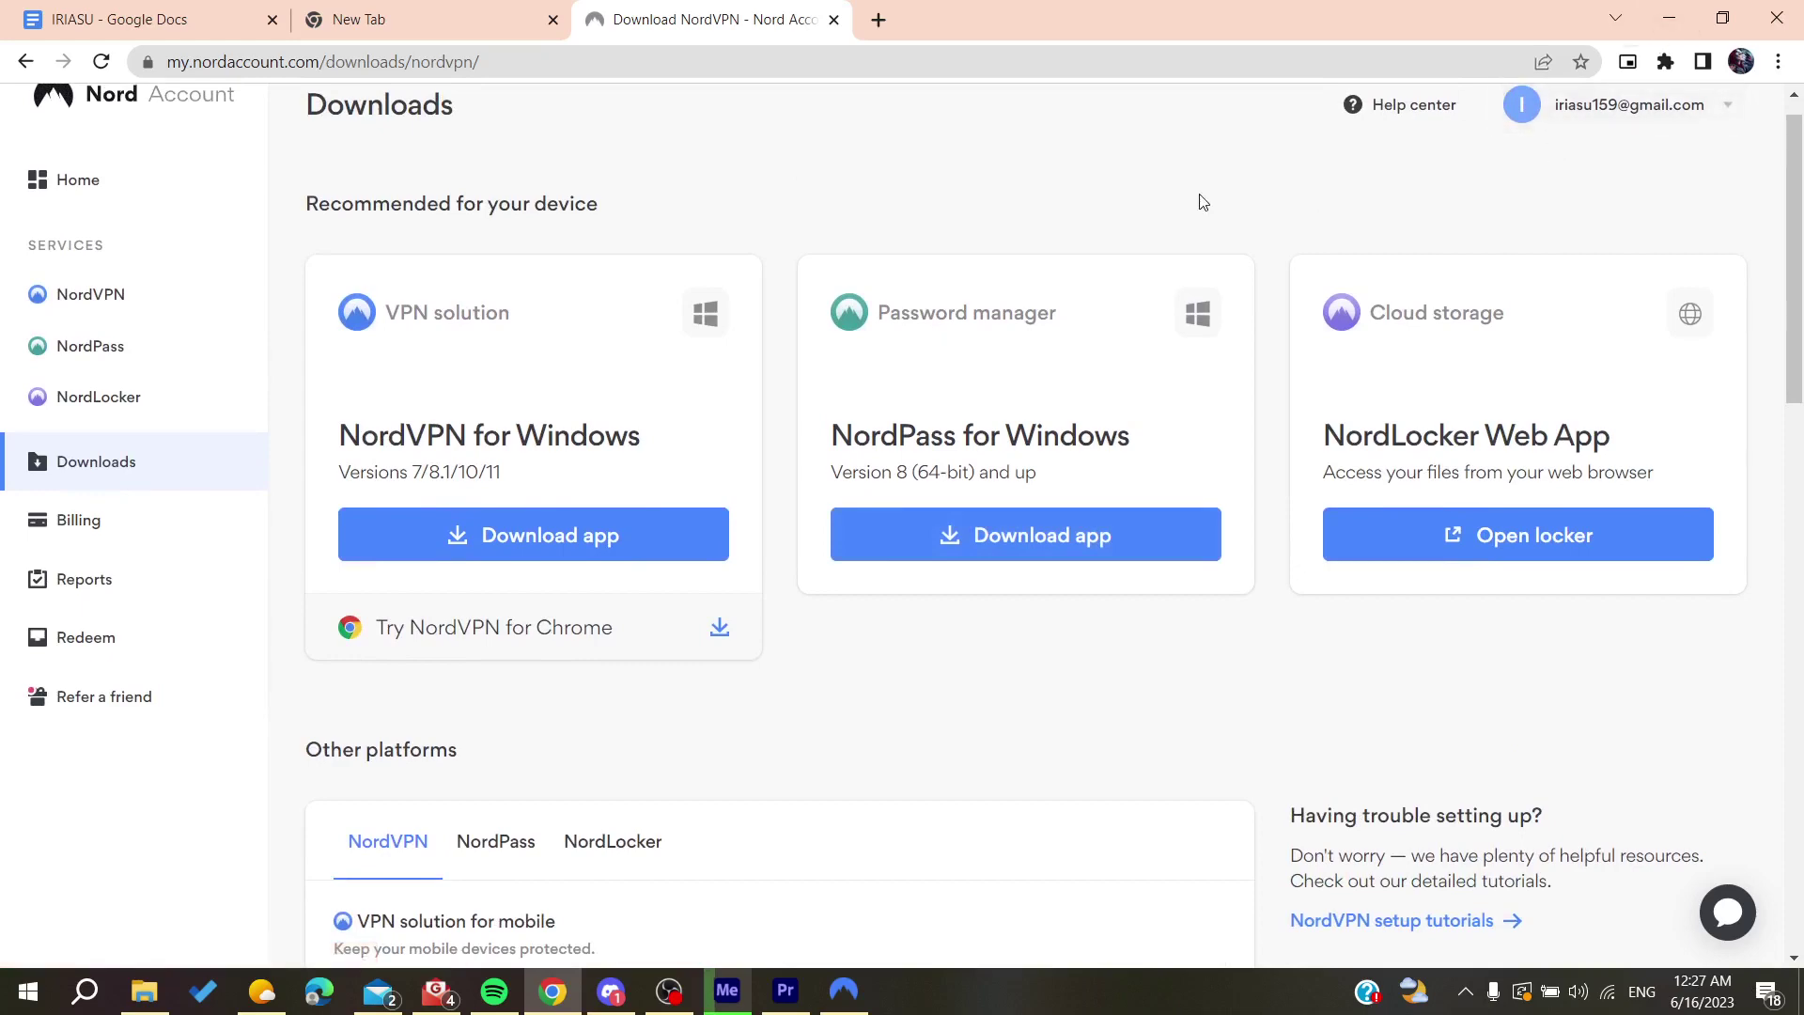
click(842, 991)
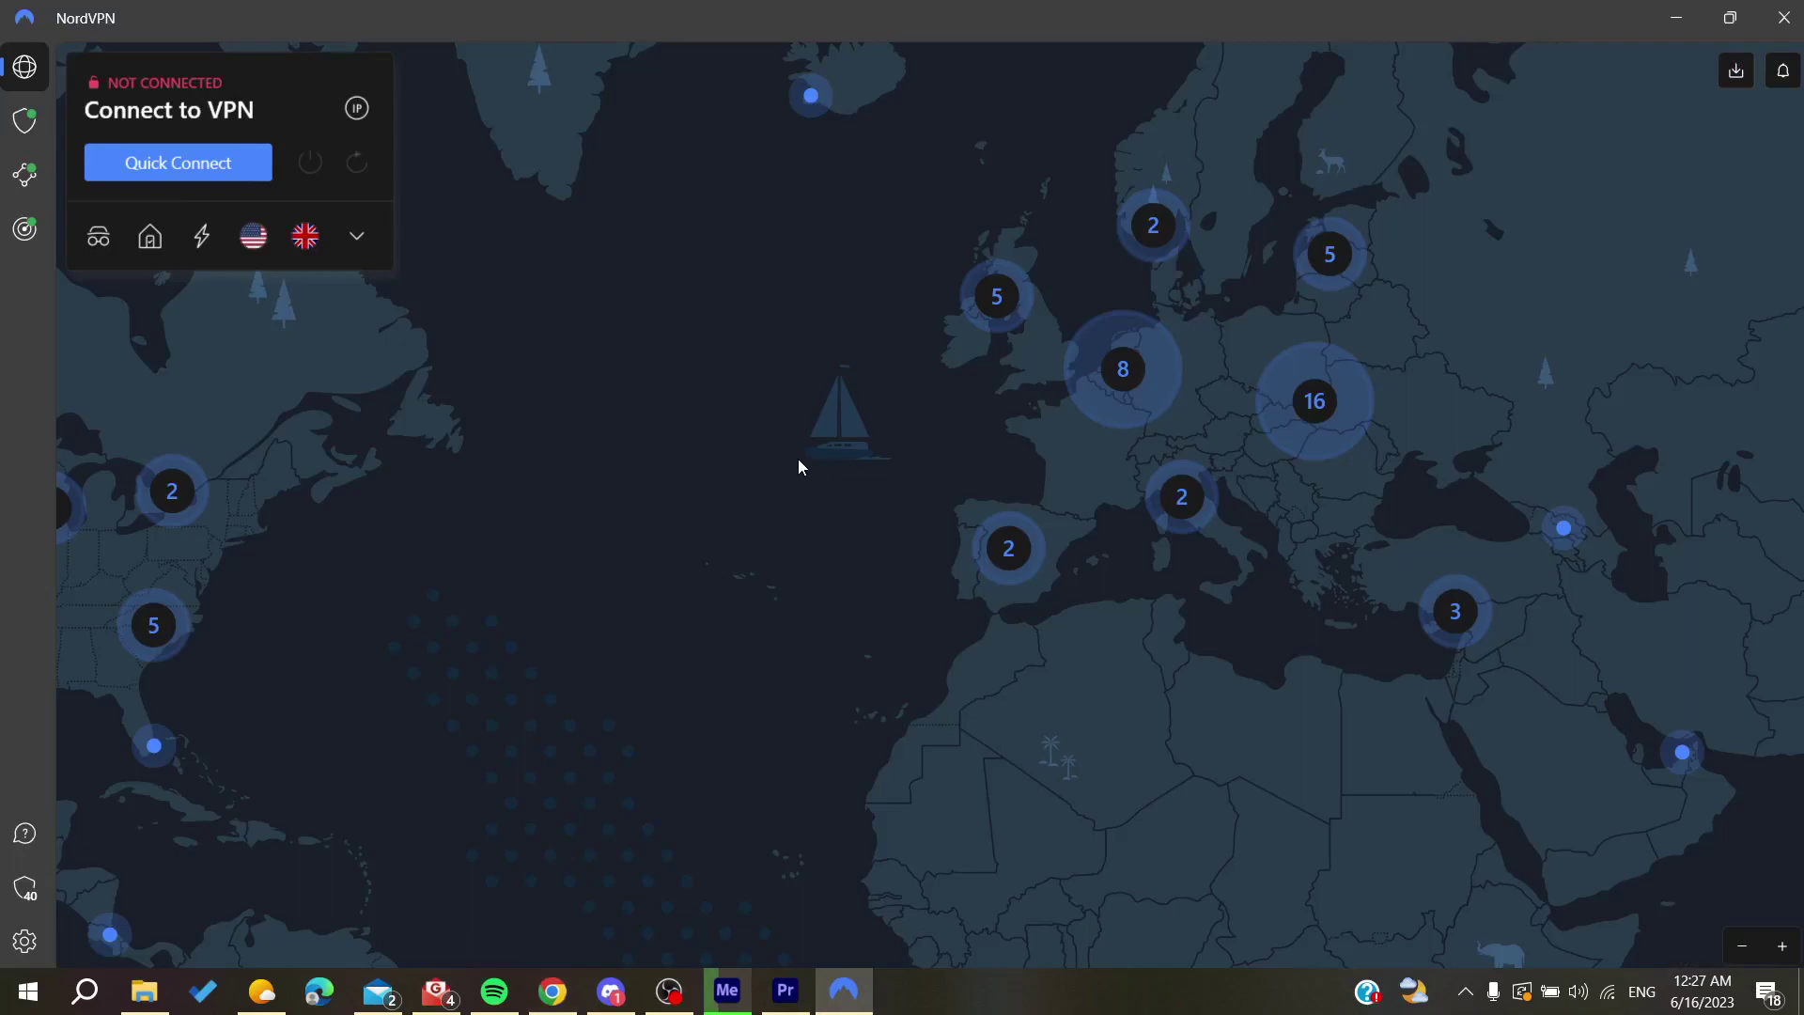
click(553, 991)
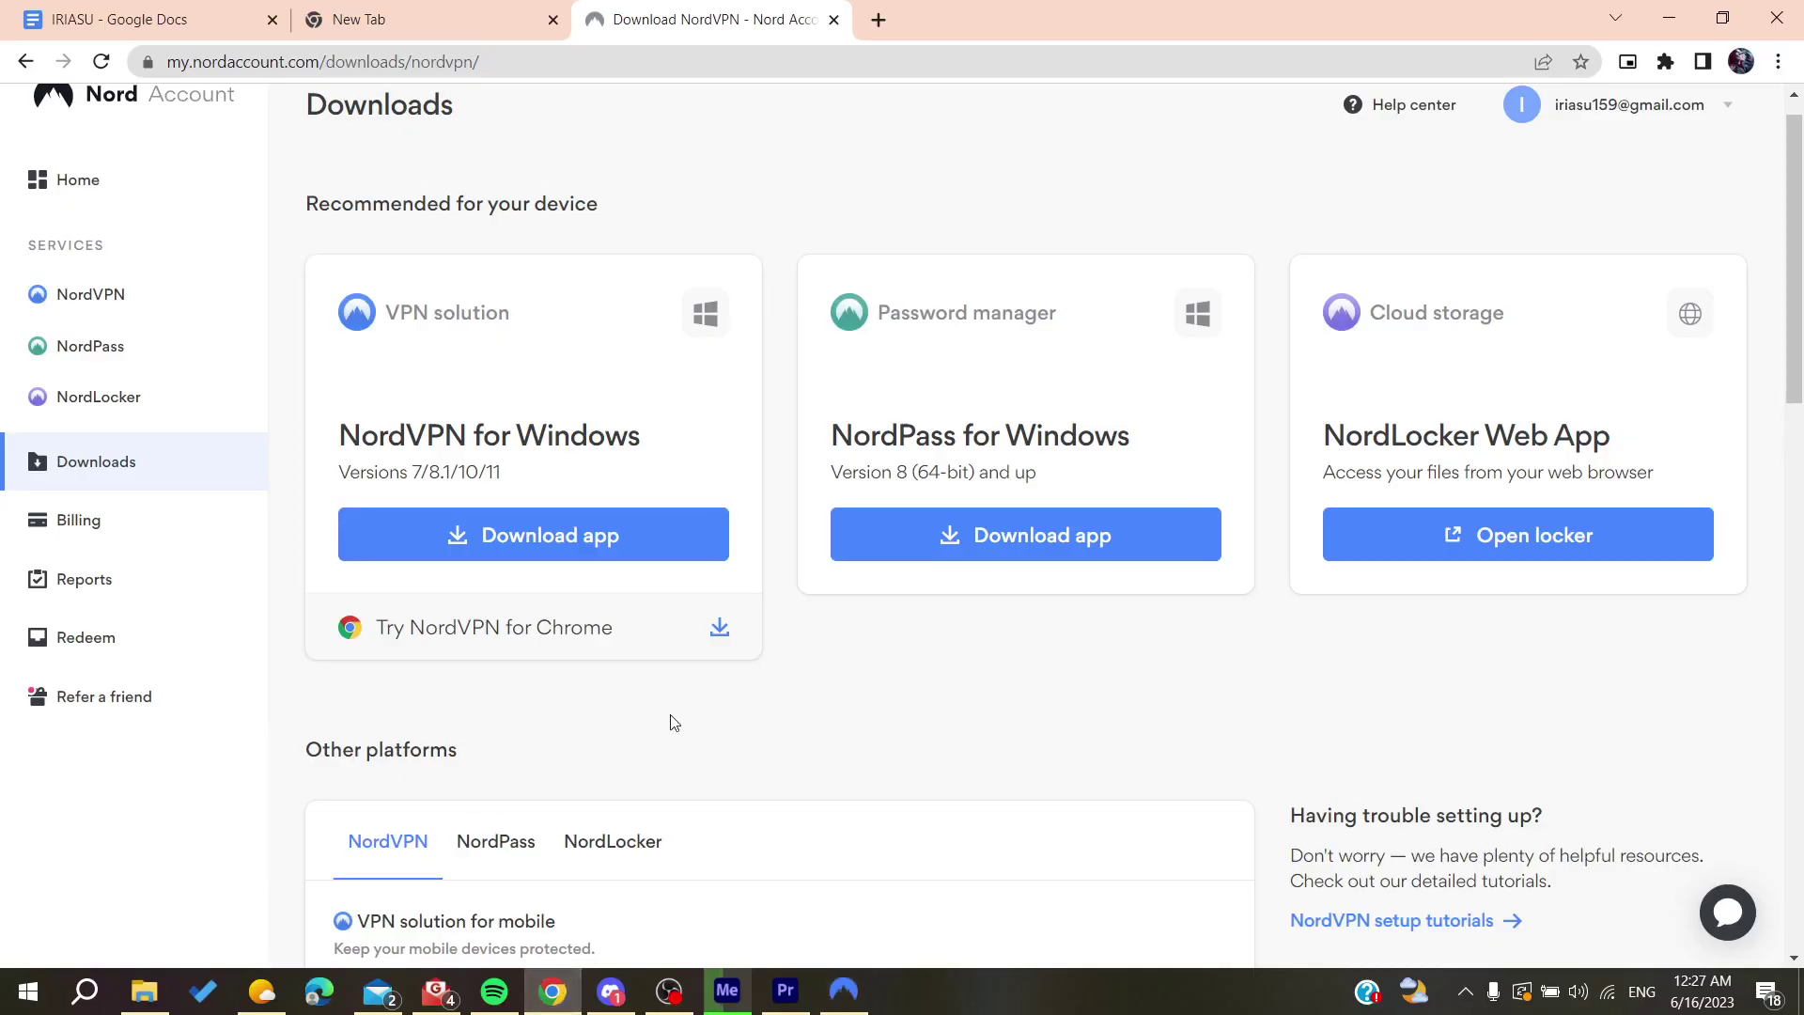
scroll(684, 480, up, 1)
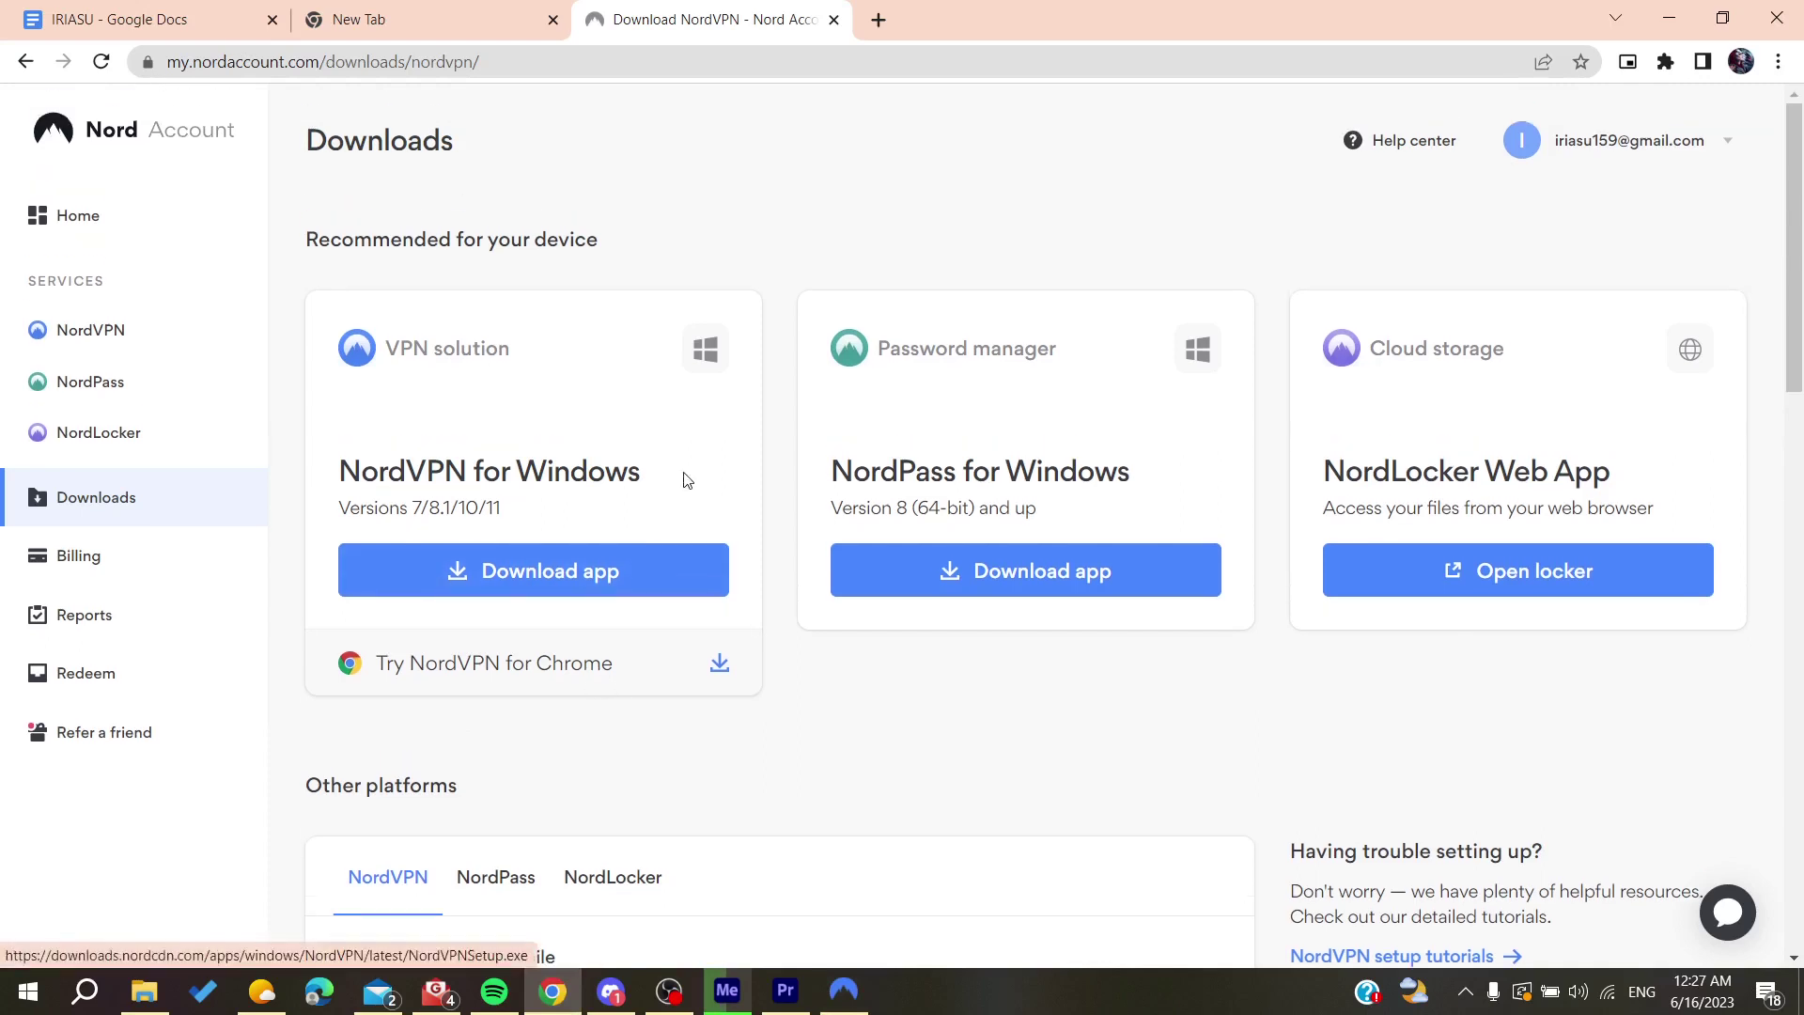
drag(649, 486, 83, 201)
Open the Nord Account Home dashboard and review the NordVPN service card and signed-in account
click(77, 215)
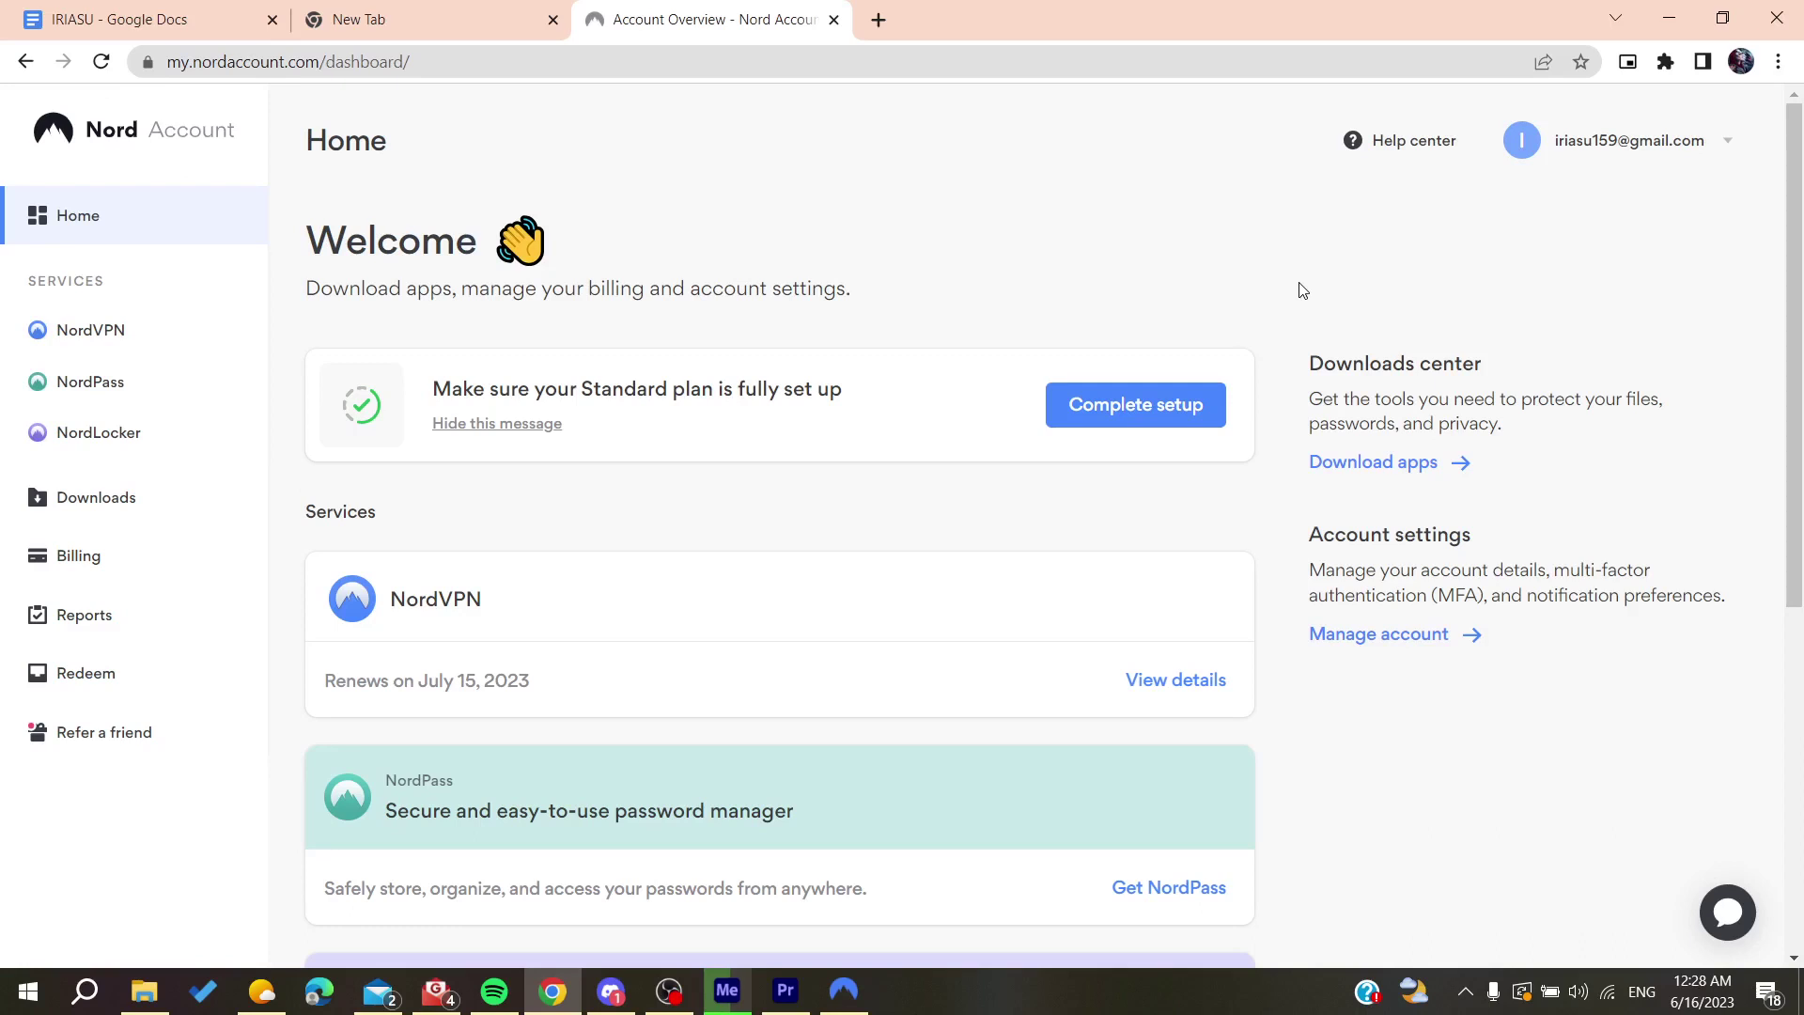
drag(522, 606, 390, 599)
click(547, 573)
drag(1514, 140, 1706, 140)
click(1557, 223)
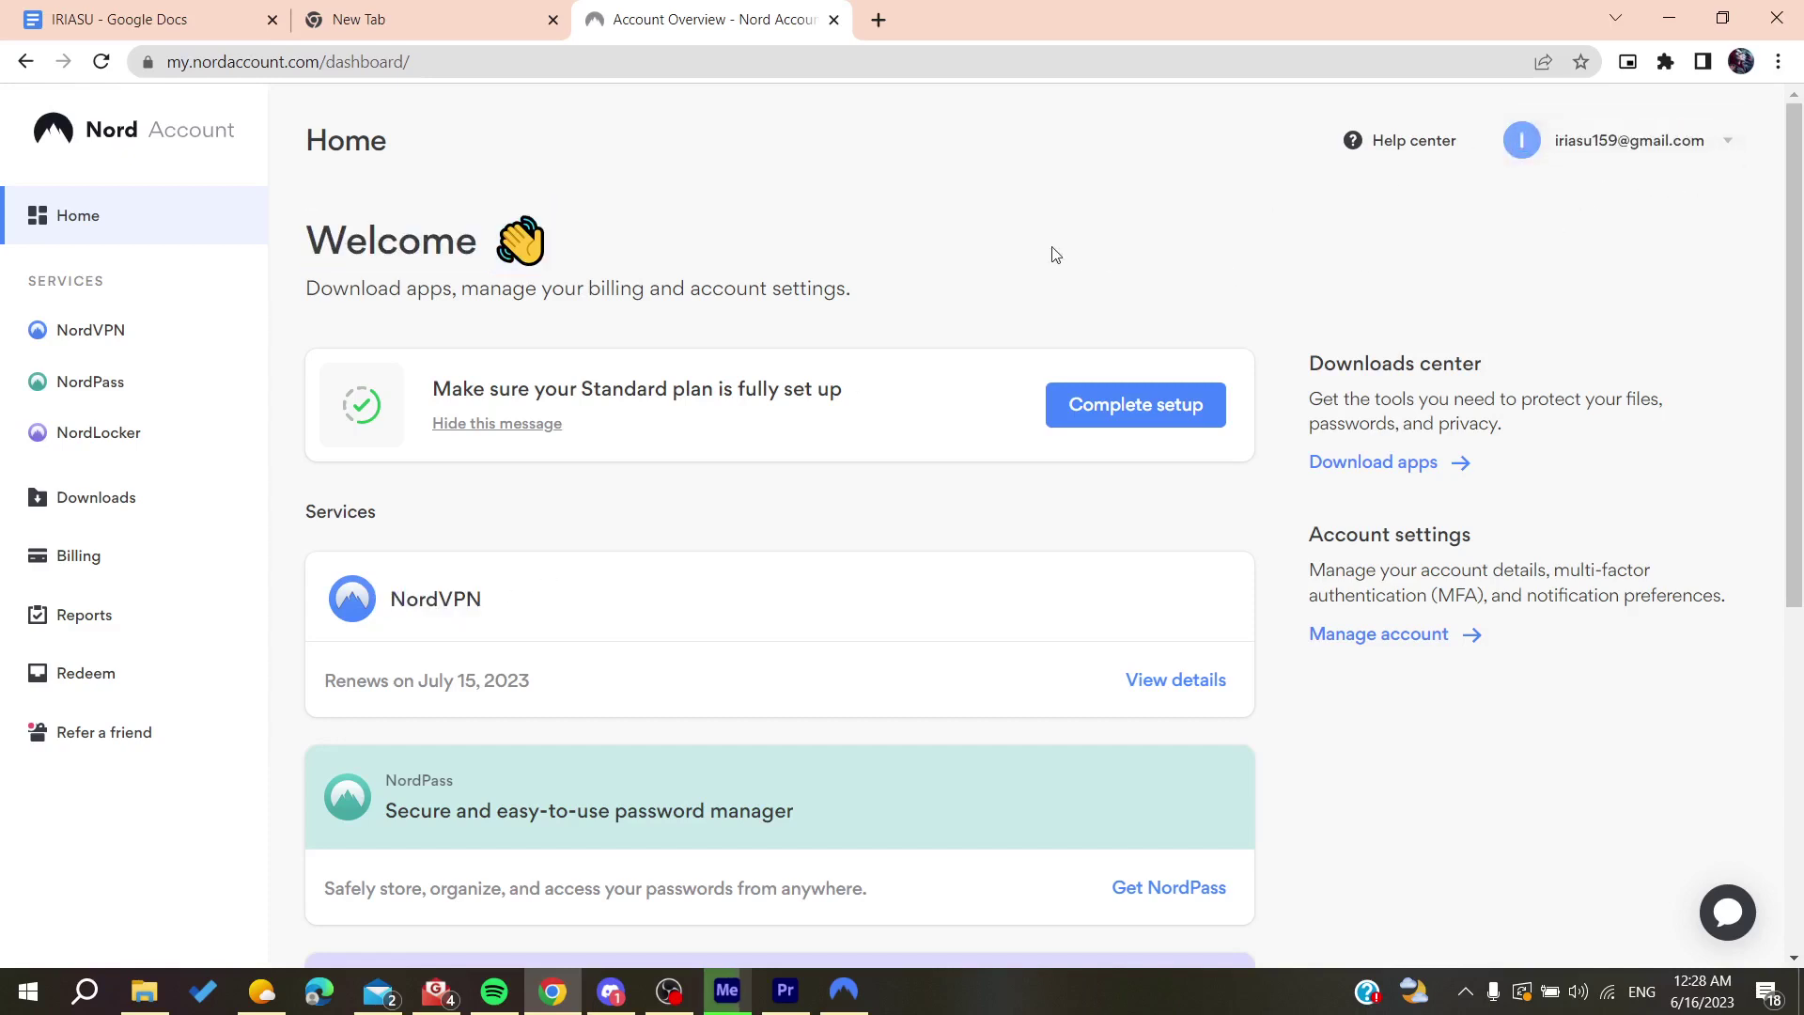